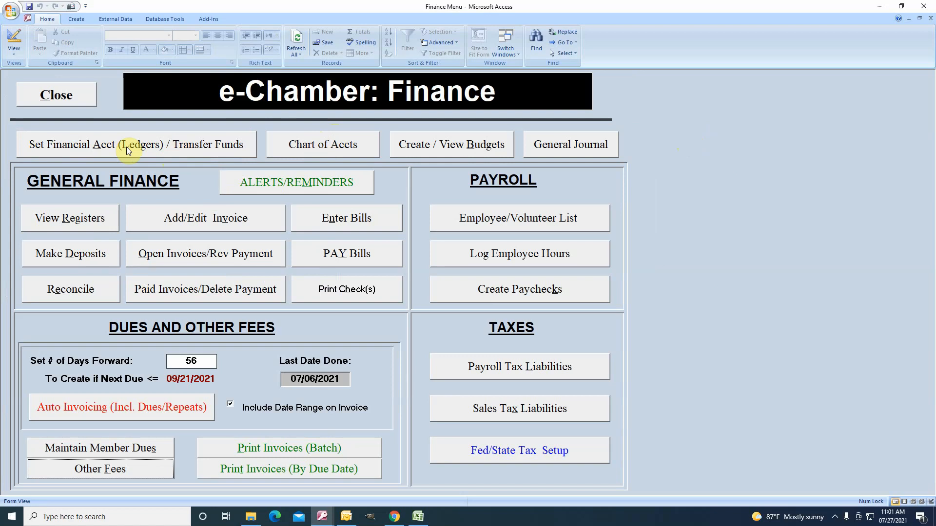
- Review the list of financial accounts and their balances, then return to the finance menu
click(127, 147)
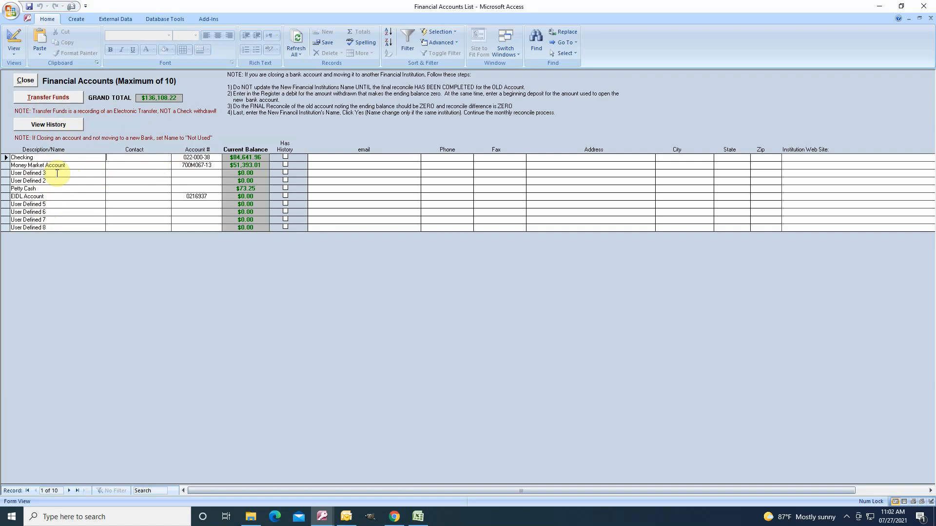
click(25, 81)
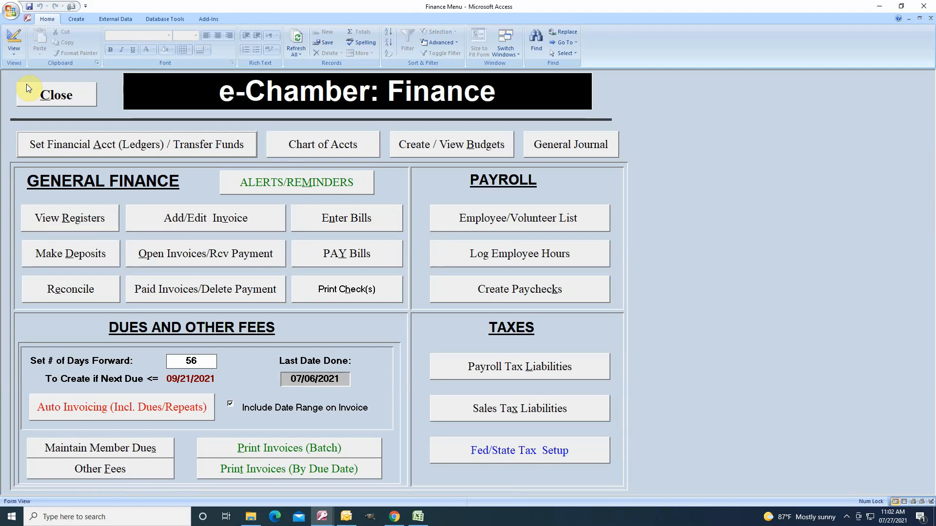
- Open the chart of accounts and view the sub-accounts of the Chamber Folders income account
click(302, 144)
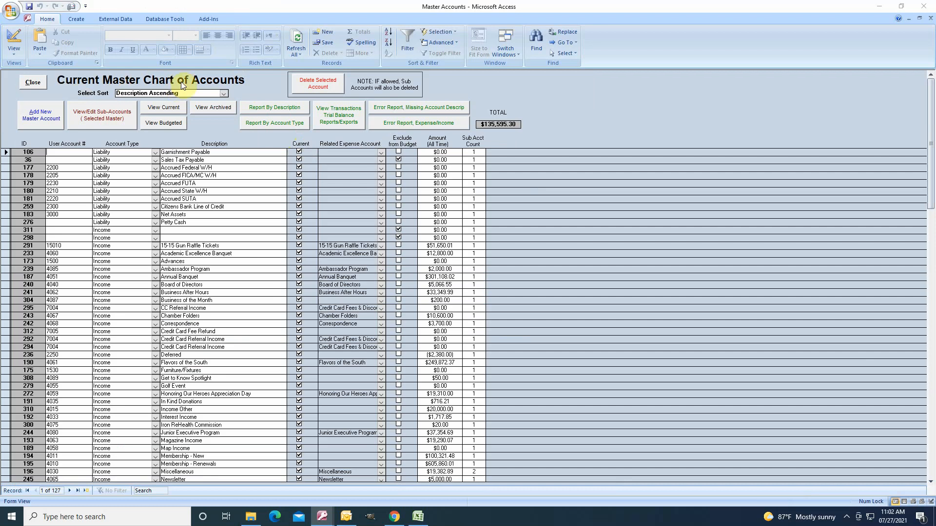
click(231, 315)
click(91, 113)
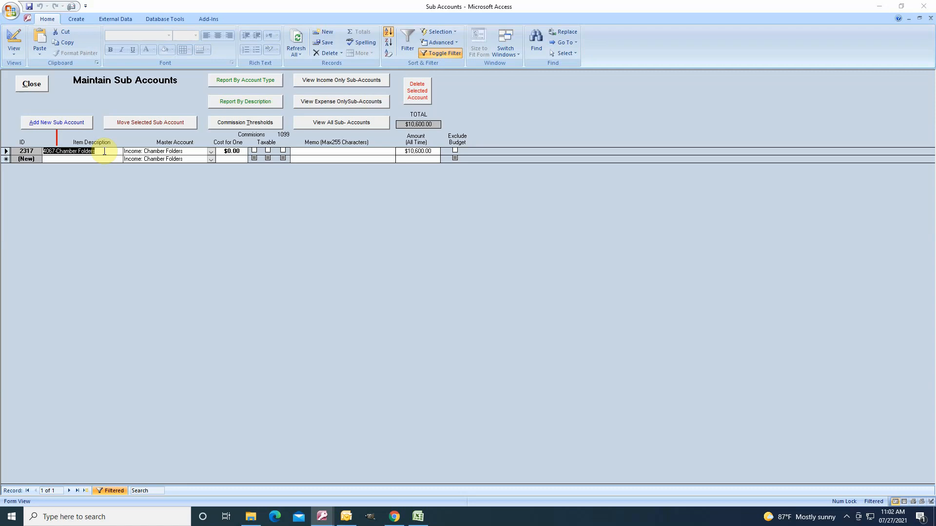
click(31, 84)
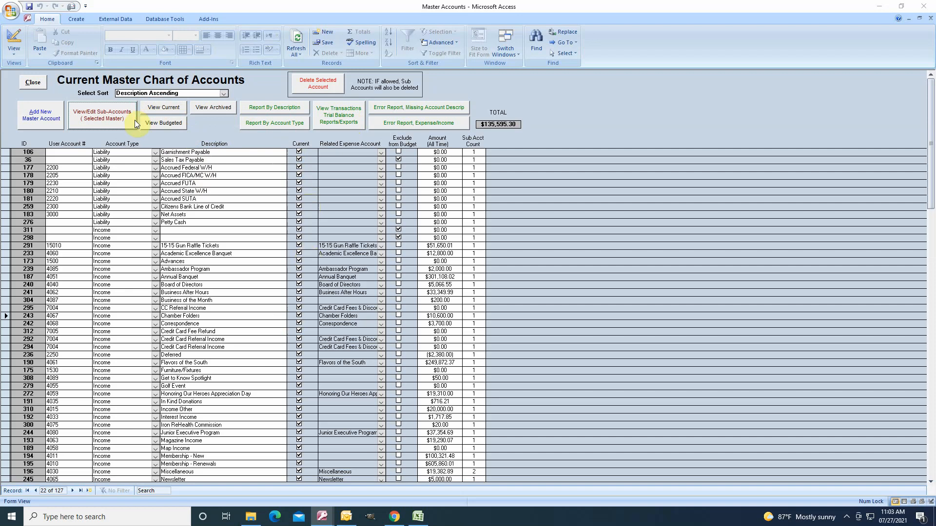
- View all sub-accounts across the master accounts, then return to the finance menu
click(87, 117)
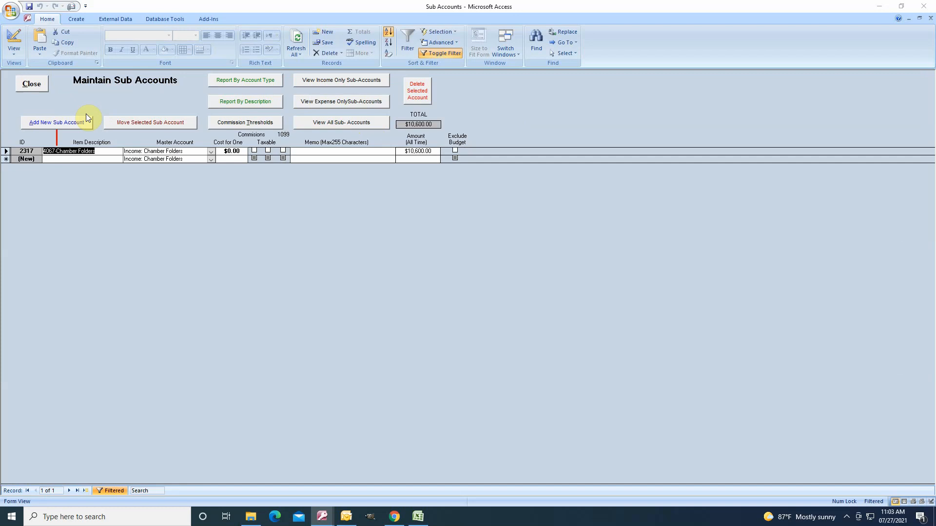
click(366, 123)
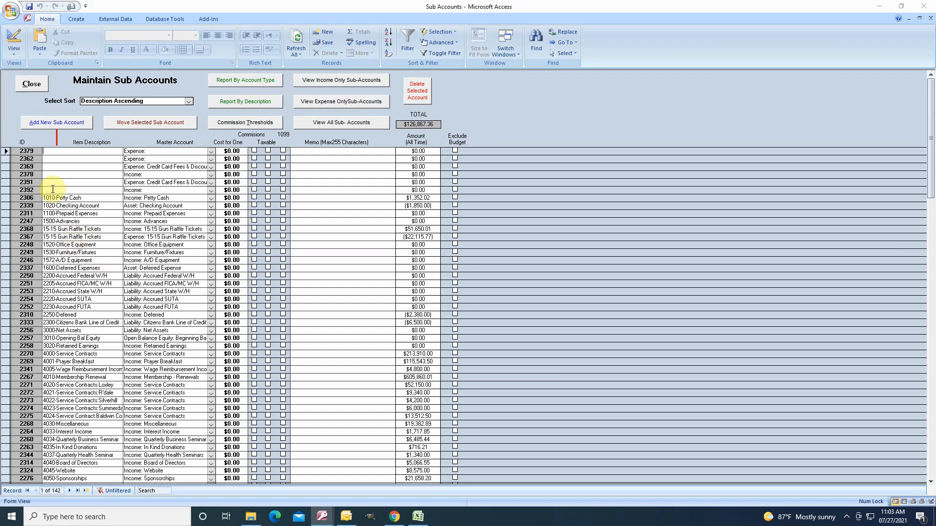
click(31, 84)
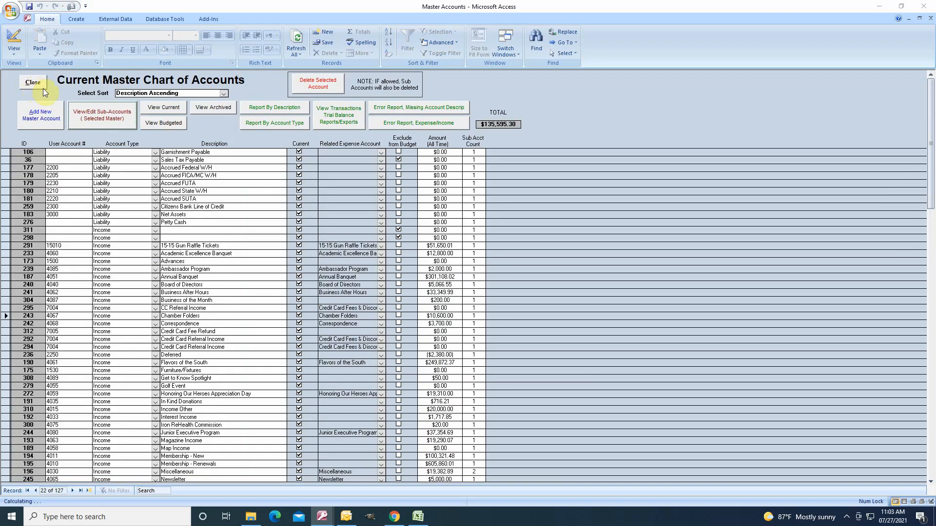
click(34, 83)
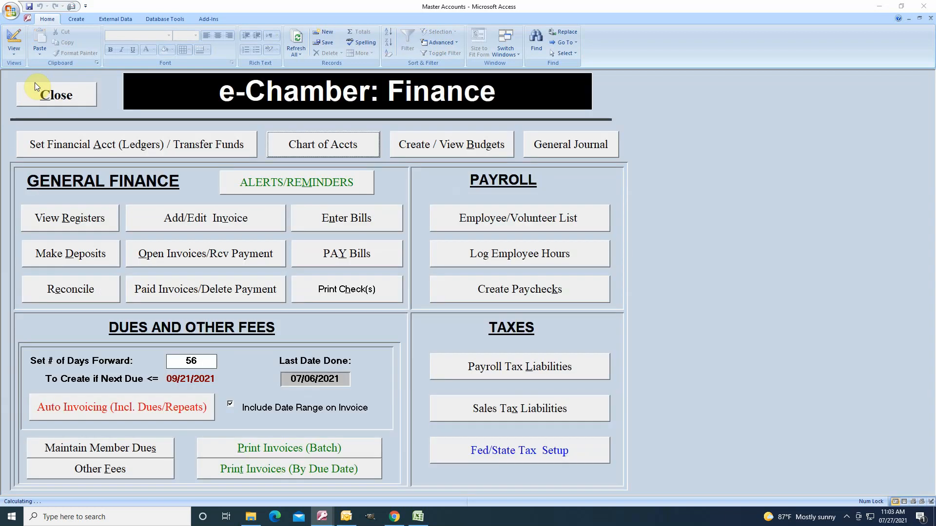
- Open the budget summaries and view the detail of the 2014 budget
click(443, 145)
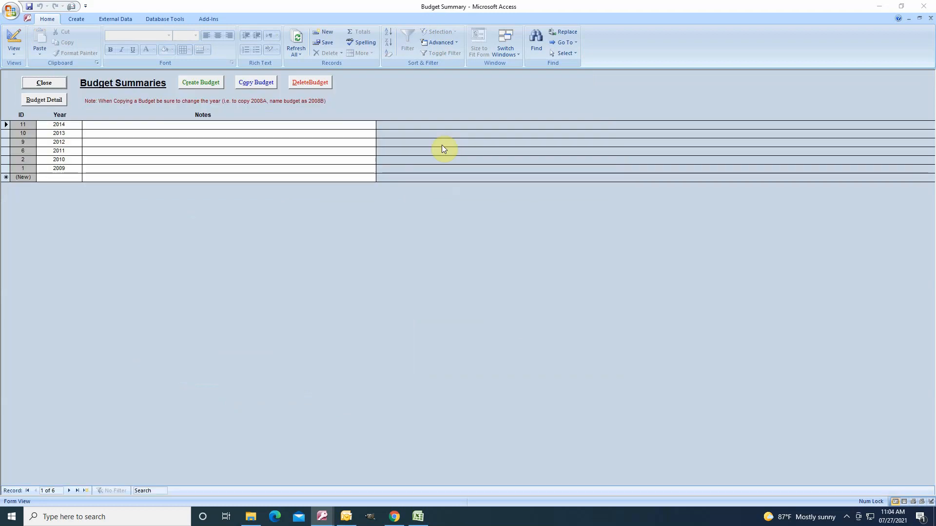
click(71, 125)
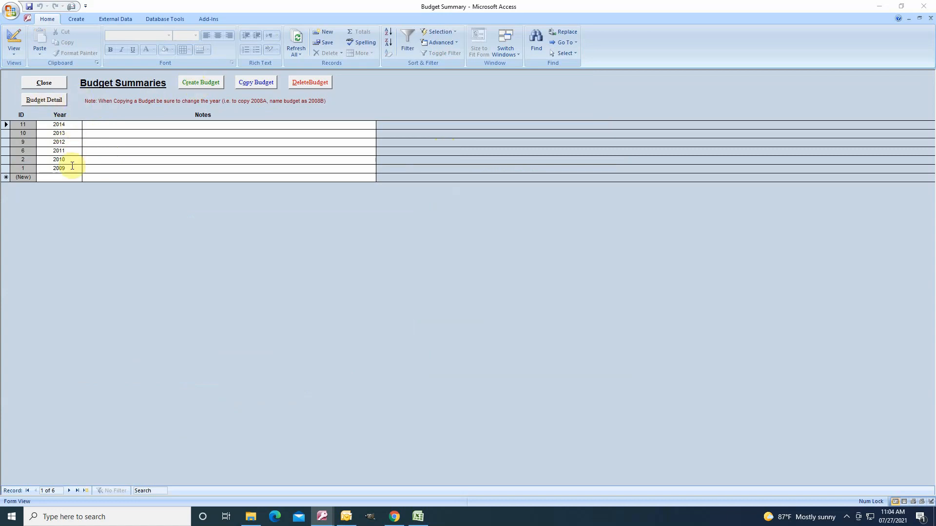
click(50, 101)
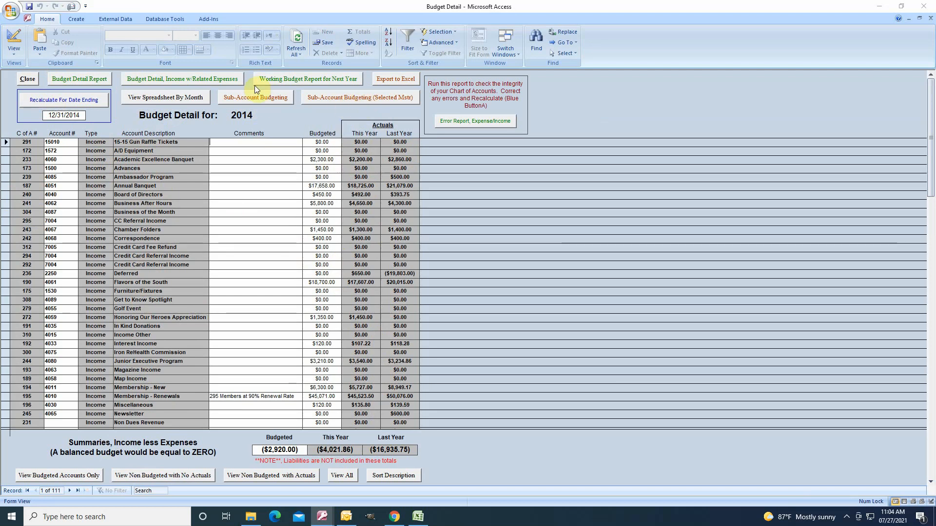
- View the 2014 sub-account budgeting by month, including its report selection, and return to the finance menu
click(248, 100)
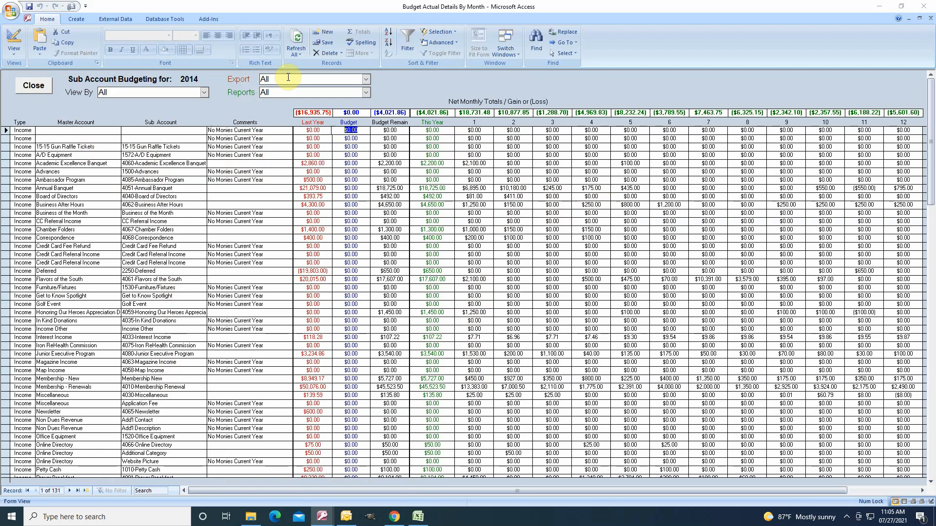
click(307, 93)
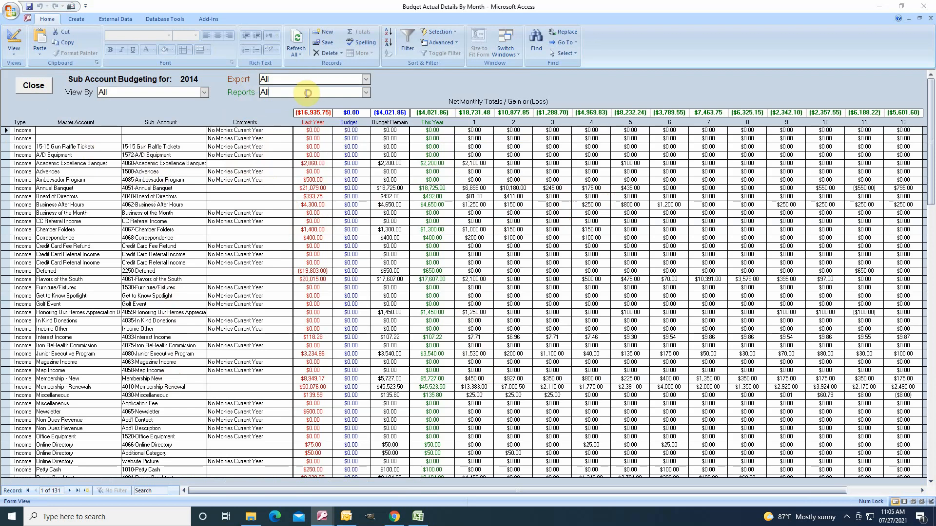
click(38, 85)
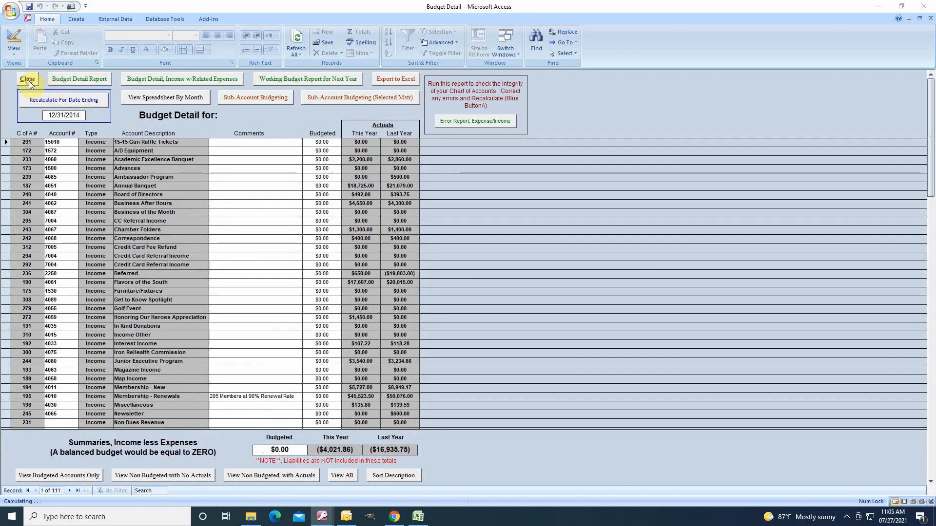
click(28, 81)
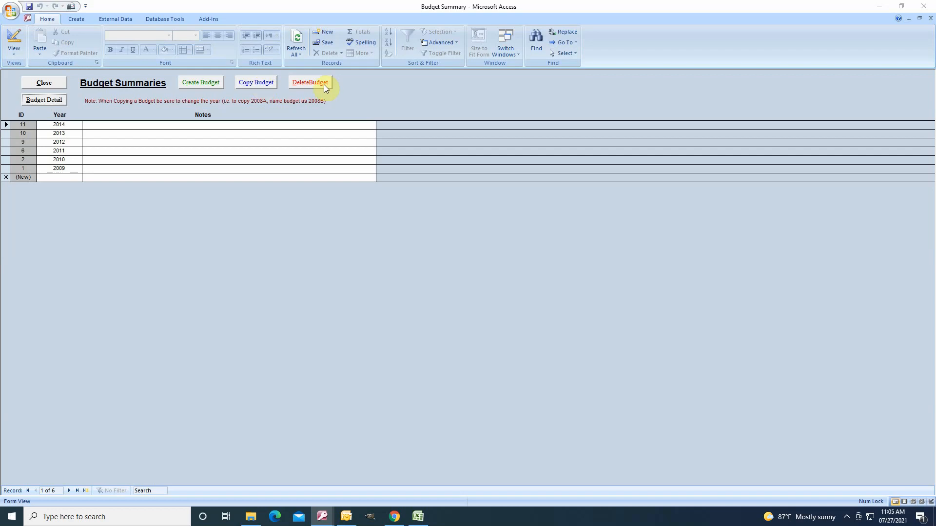
click(38, 84)
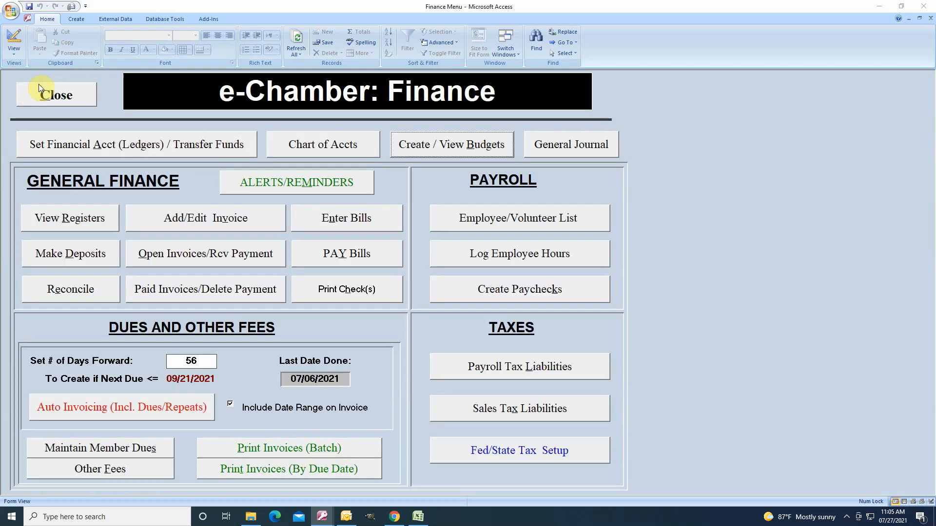
- View the general journal entries form and return to the finance menu
click(548, 153)
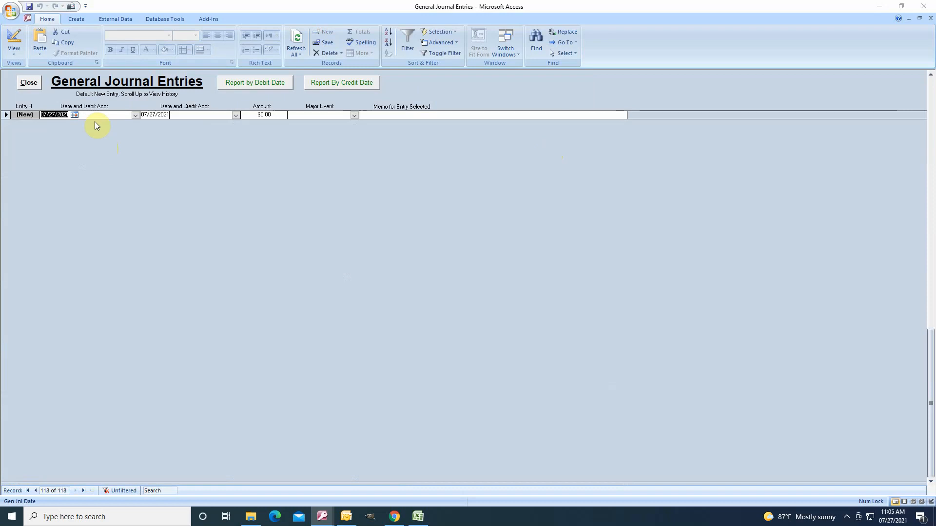
click(28, 82)
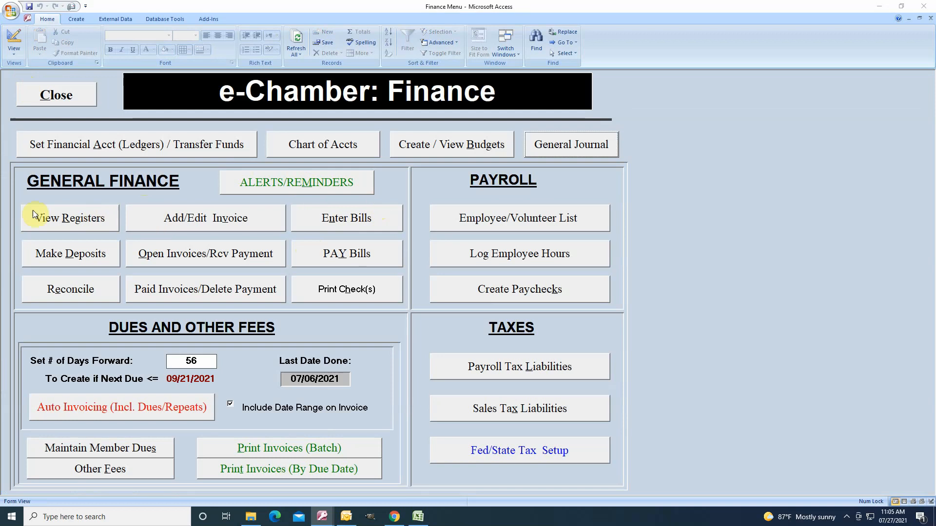
- View the Checking account register with its earlier transactions, then close it
click(68, 220)
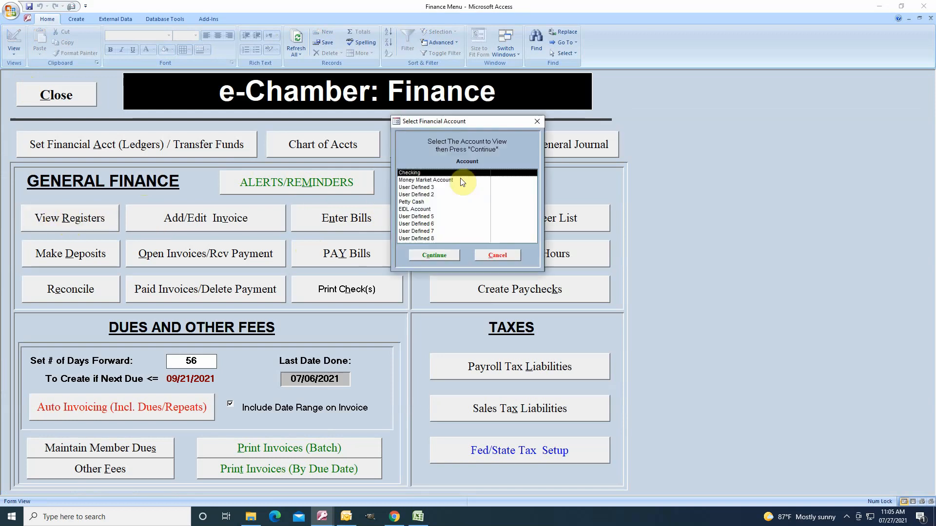
click(434, 255)
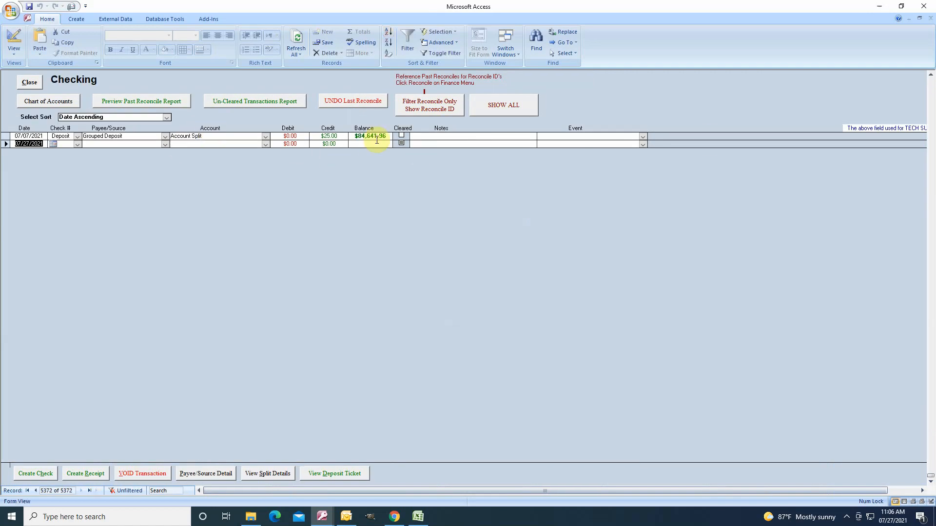
click(932, 101)
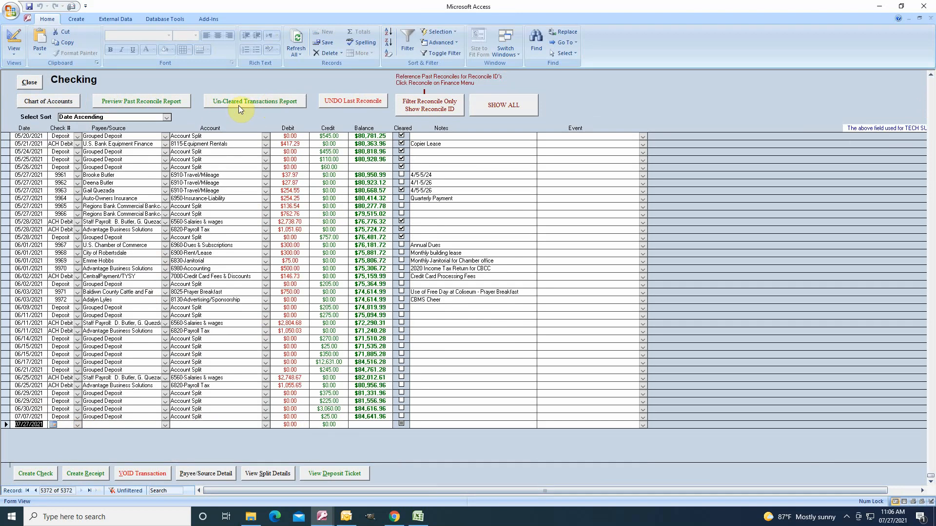
click(27, 84)
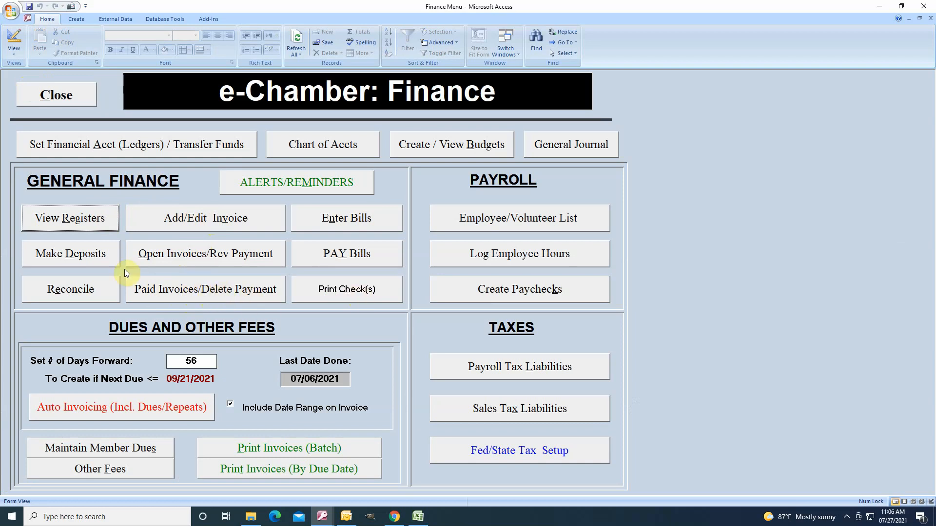
- View the open invoices awaiting payment and return to the finance menu
click(175, 259)
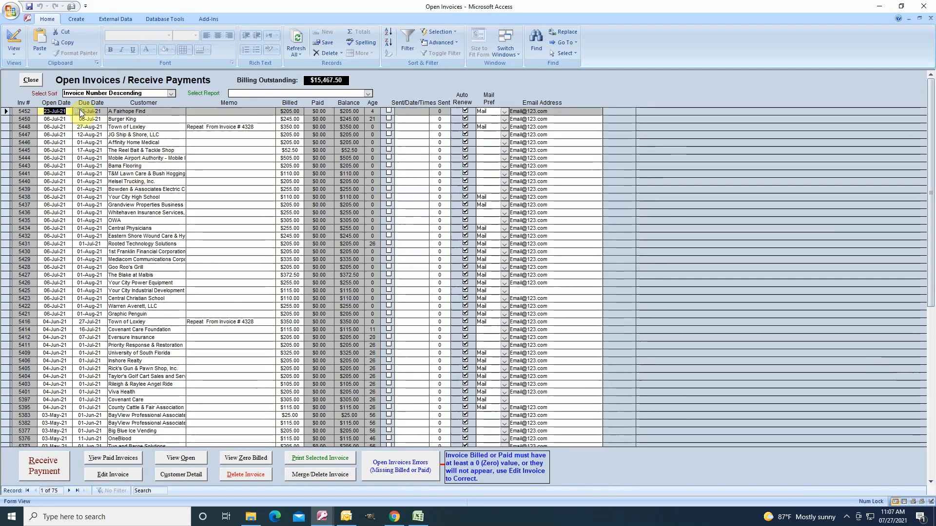
click(30, 80)
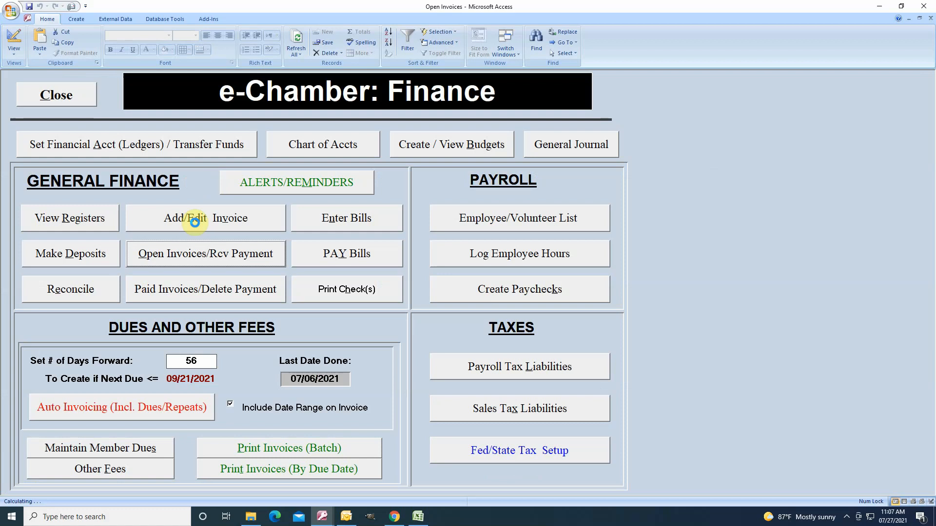
- View the payments awaiting deposit into the Checking account and leave without recording a deposit
click(80, 255)
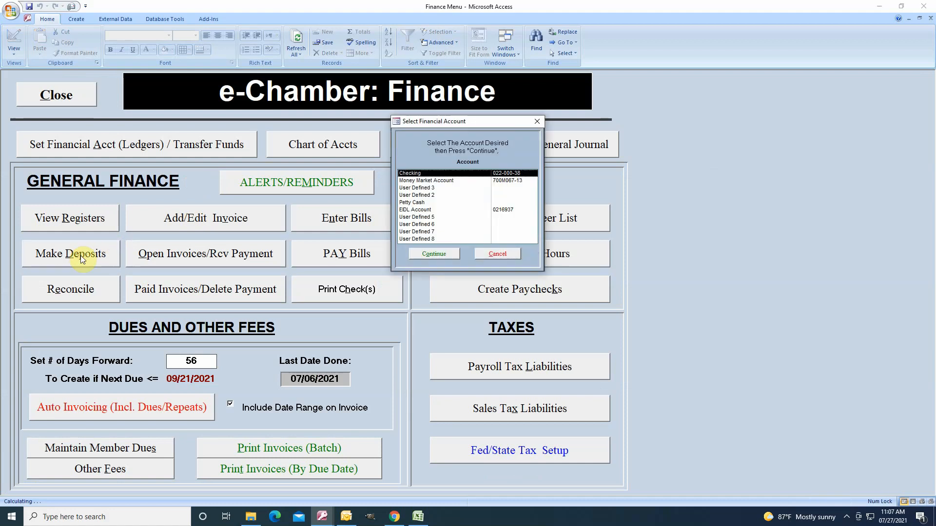
click(430, 254)
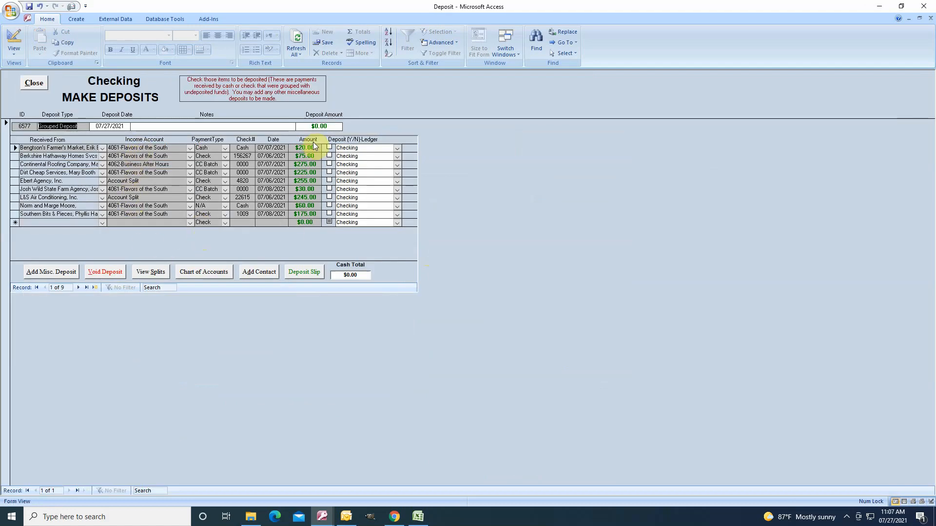
click(31, 84)
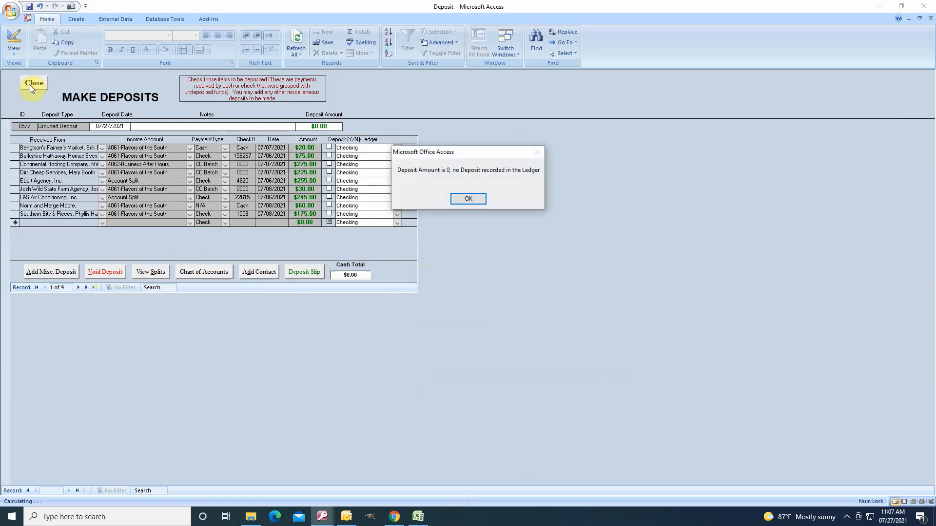
click(478, 200)
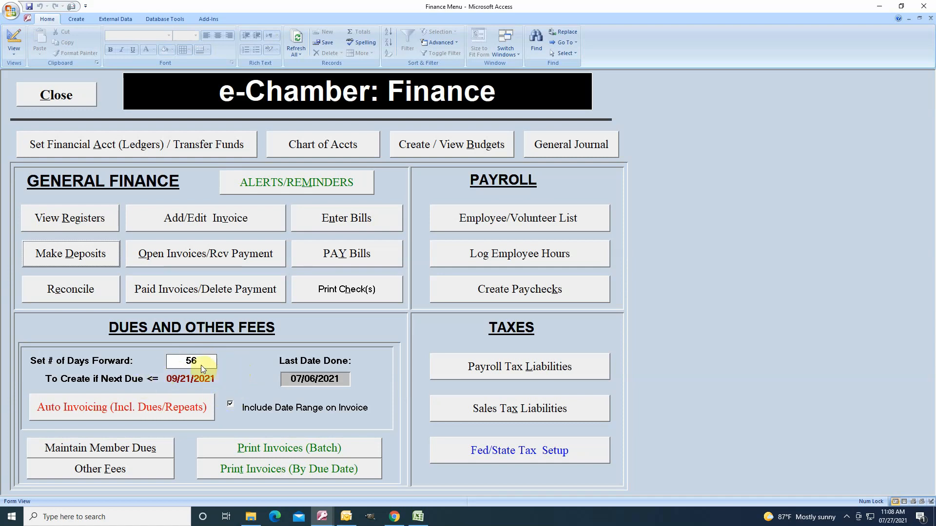
- Set the number of days forward for dues invoicing to 65 and run auto invoicing including dues and repeats
drag(184, 361, 213, 362)
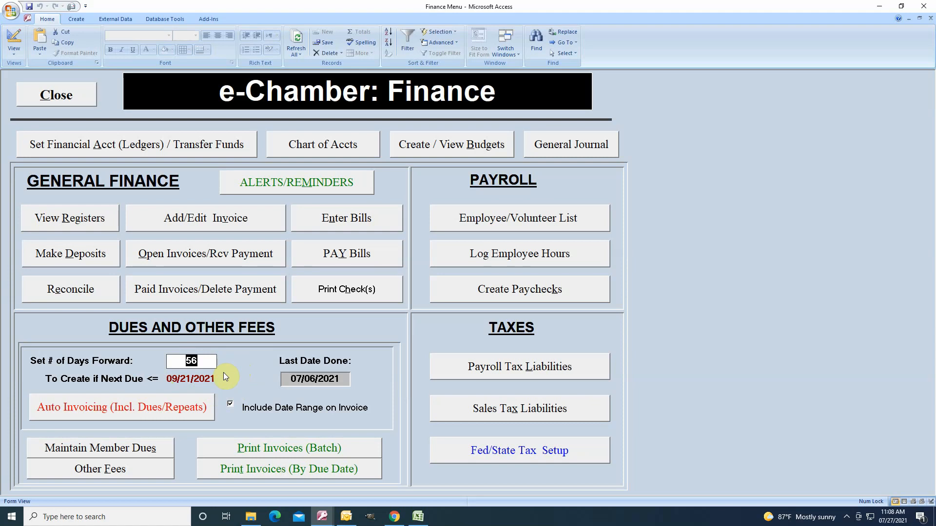
text(65)
key(Tab)
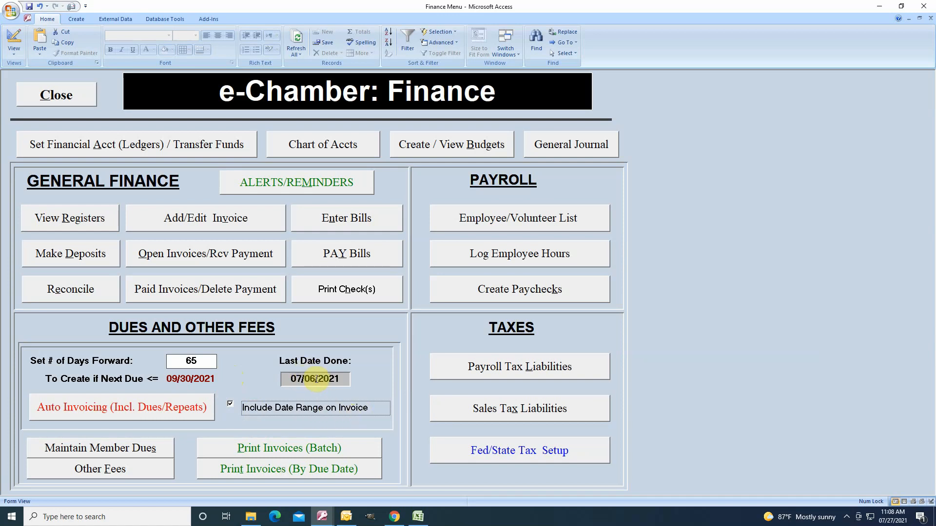
click(112, 407)
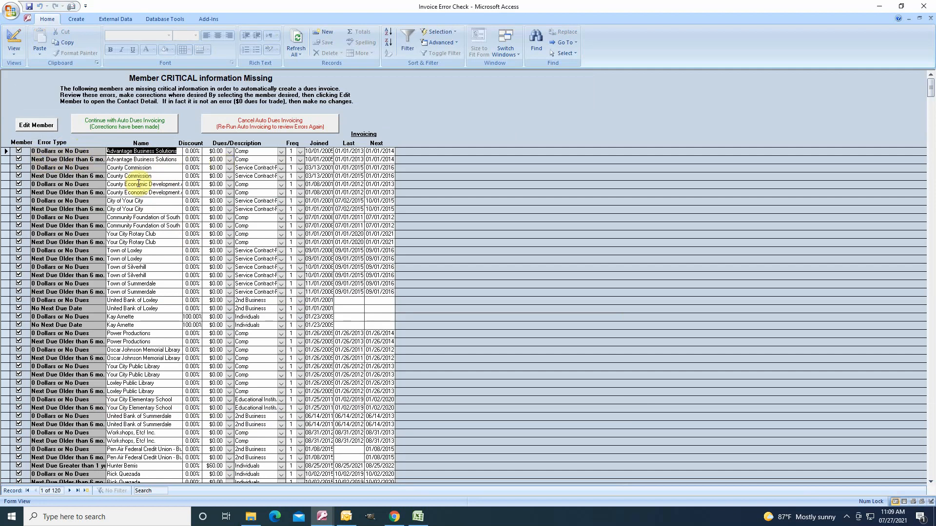
- Examine the dues descriptions and amounts of the members flagged as missing critical invoicing information
click(252, 159)
click(250, 152)
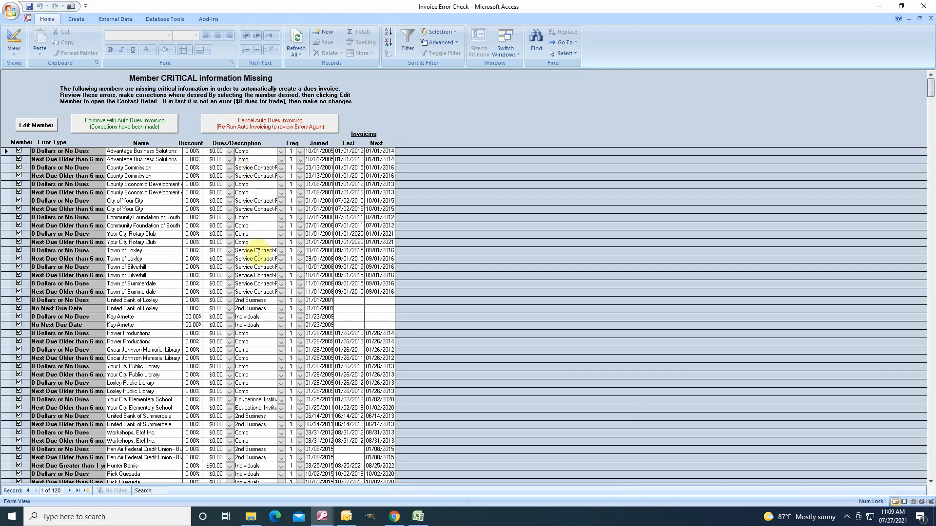
click(263, 318)
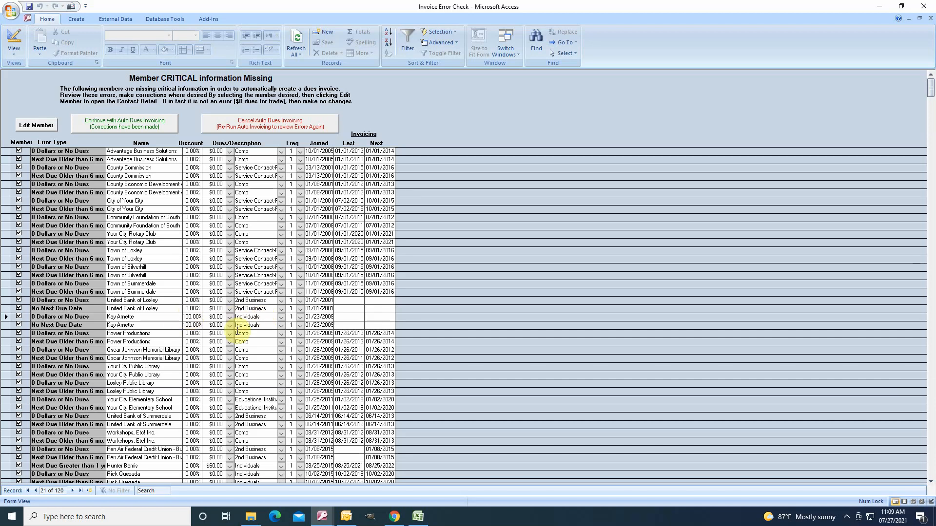
scroll(243, 382, down, 2)
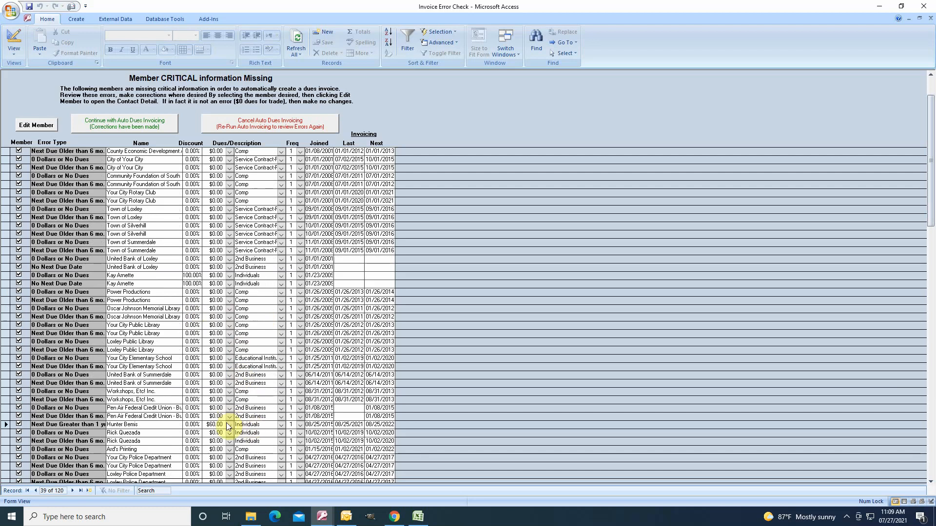
- Continue auto dues invoicing past the missing-information check and the member review list, applying no credits or debits
click(163, 425)
scroll(243, 267, down, 2)
scroll(243, 267, up, 2)
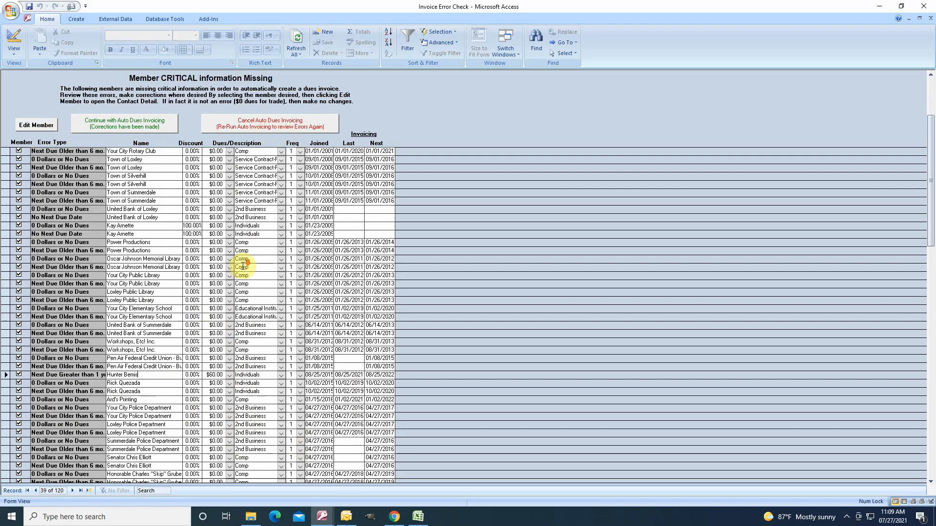
scroll(243, 267, up, 3)
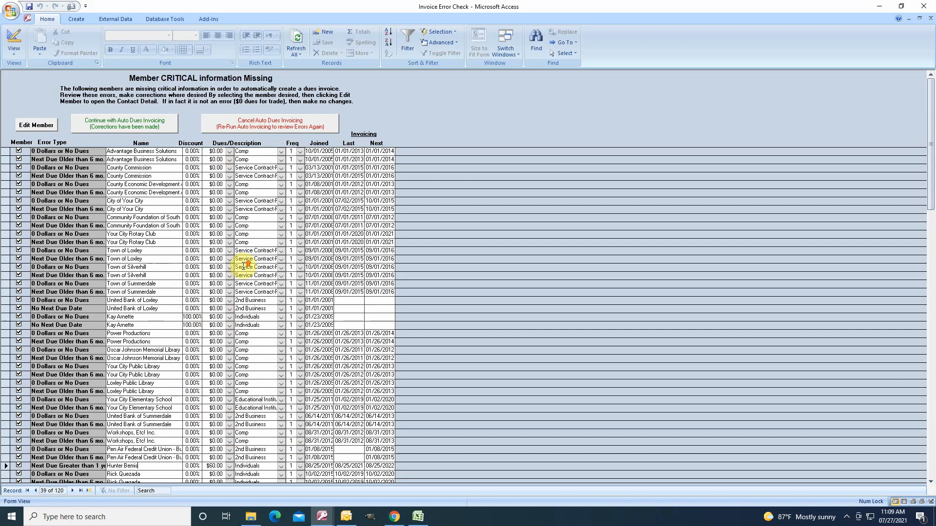
click(117, 124)
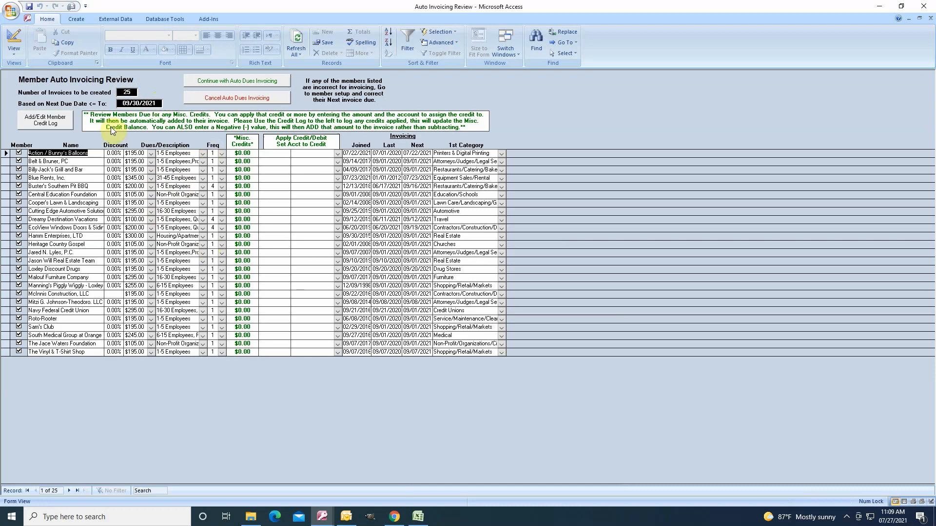
click(278, 155)
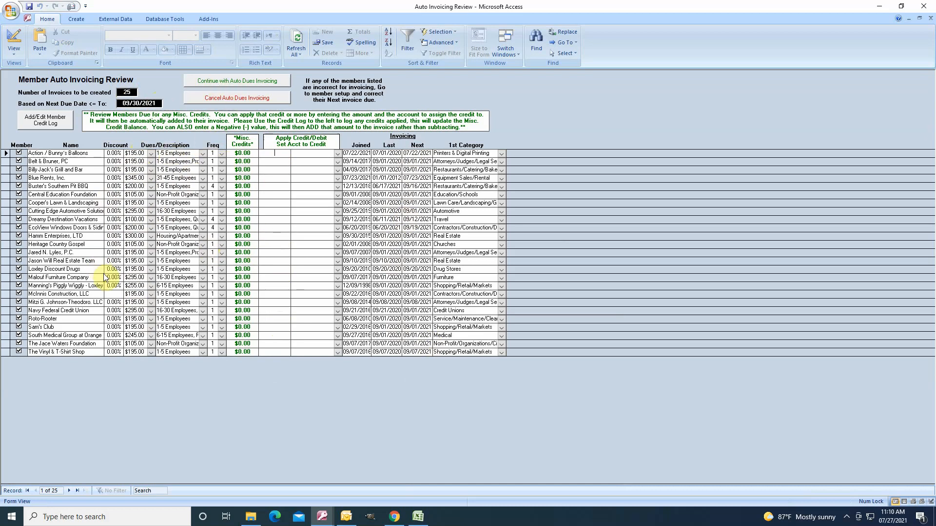
click(225, 81)
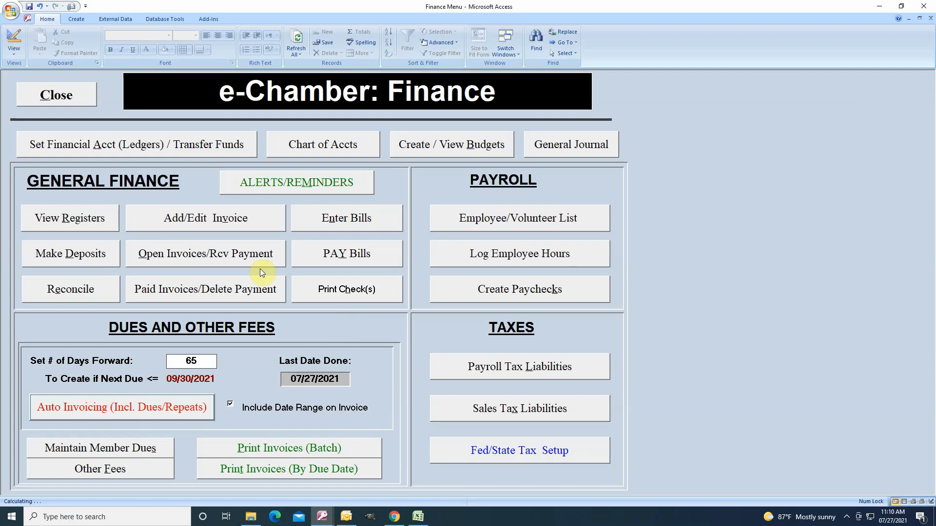
- Examine the newly created open invoices, including their open dates, customers and repeat-invoice memos, and return to the finance menu
click(176, 254)
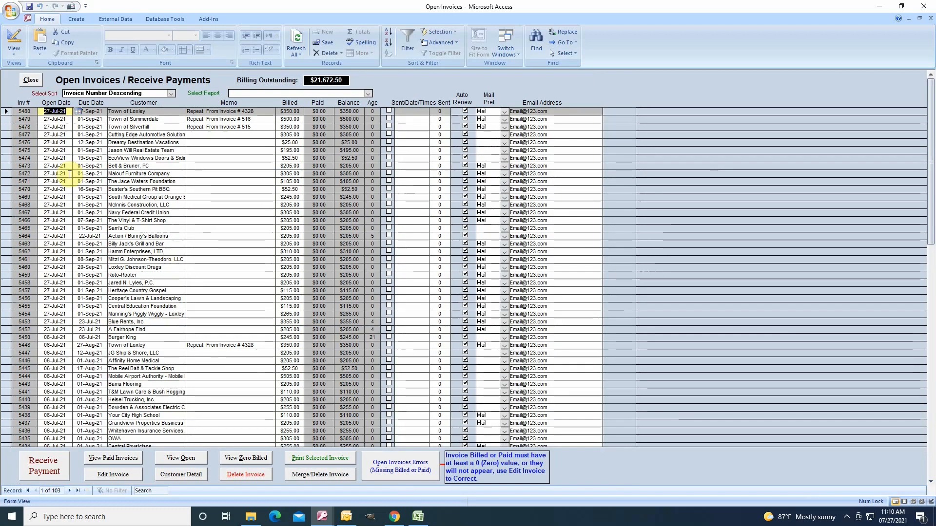
click(67, 299)
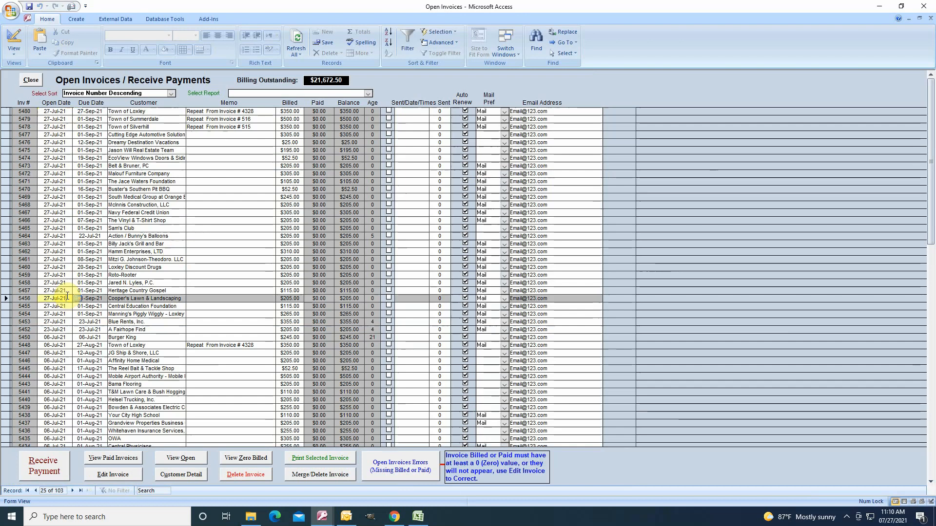
click(58, 321)
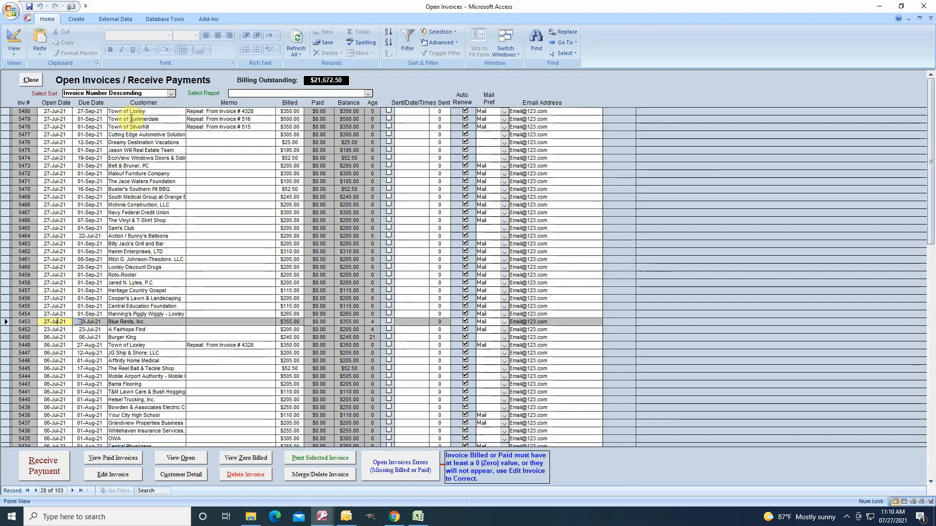
click(263, 127)
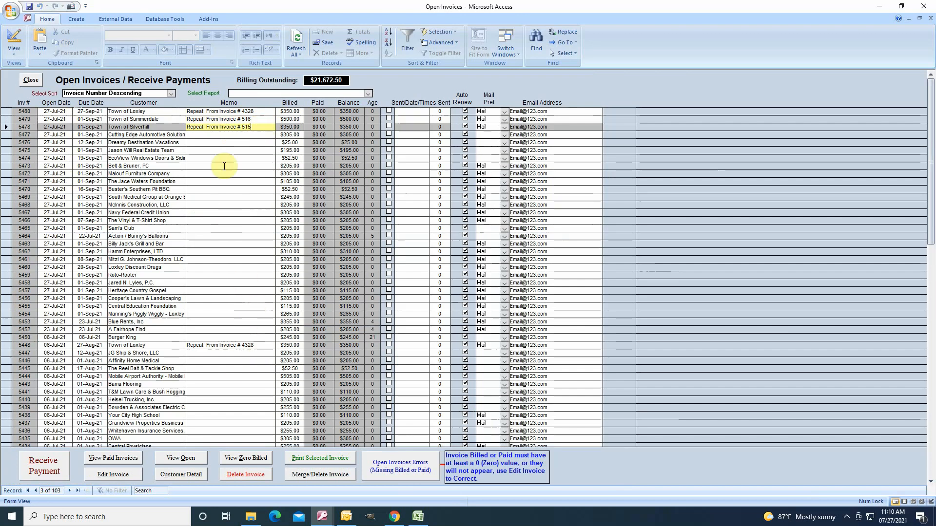
click(27, 78)
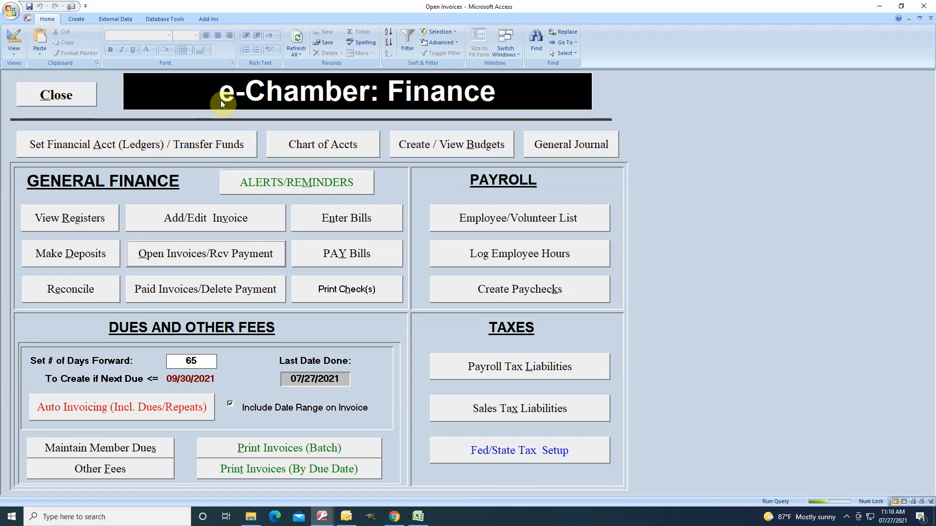
- Preview the Town of Silverhill open invoice with the Thank you message and credit card info, then return to the finance menu
click(213, 249)
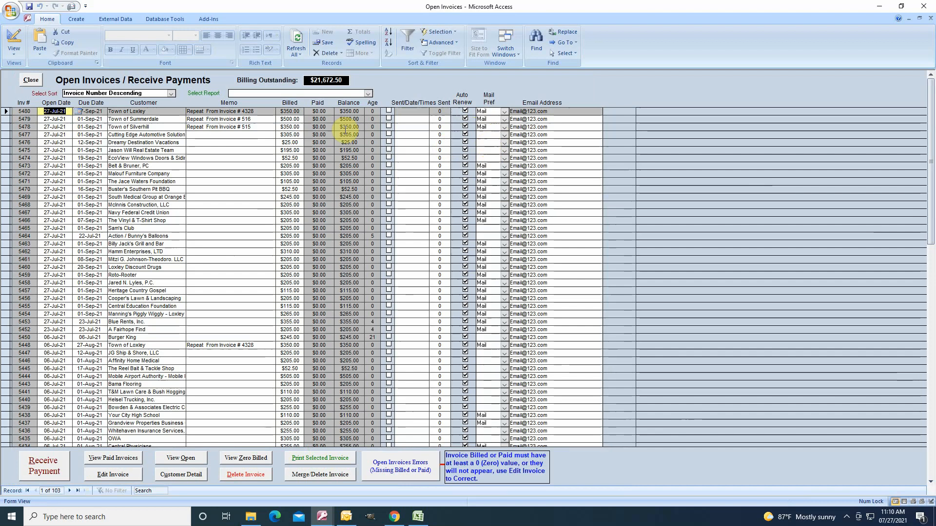
click(239, 127)
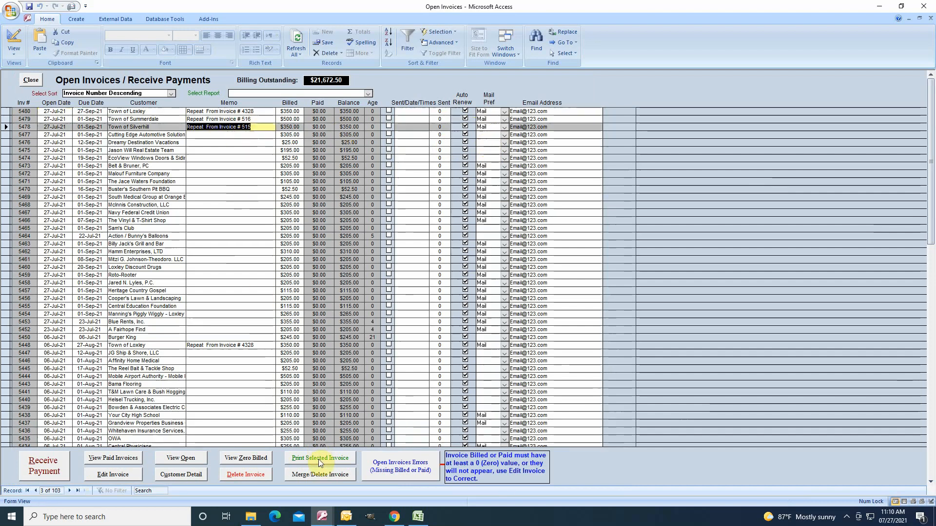
click(318, 459)
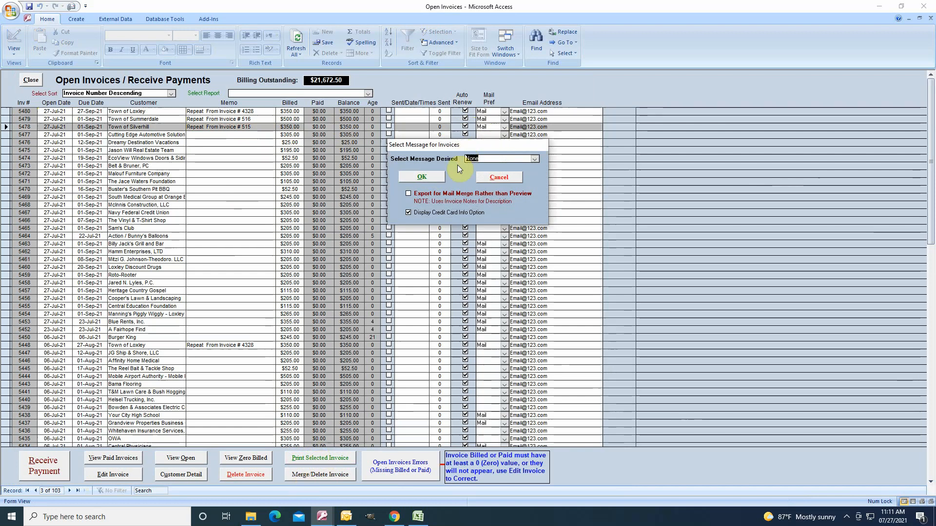
click(536, 159)
click(487, 175)
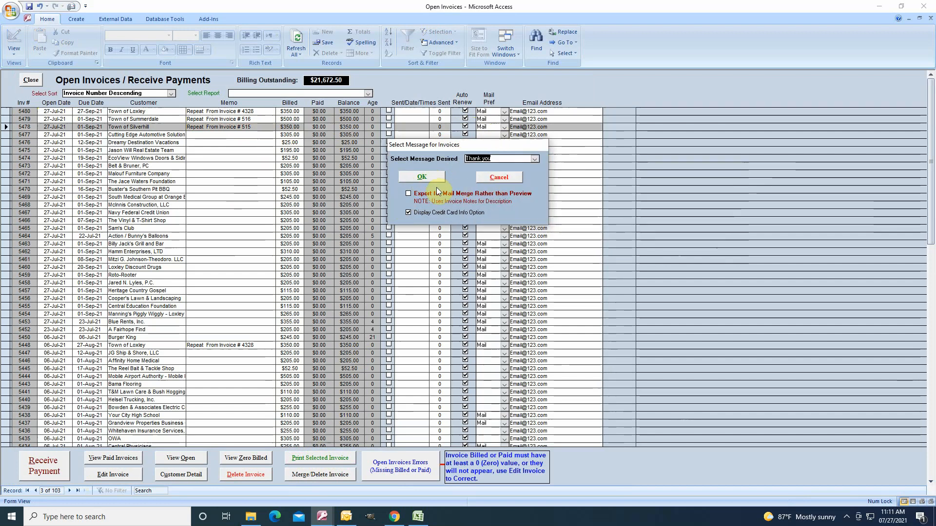
click(423, 178)
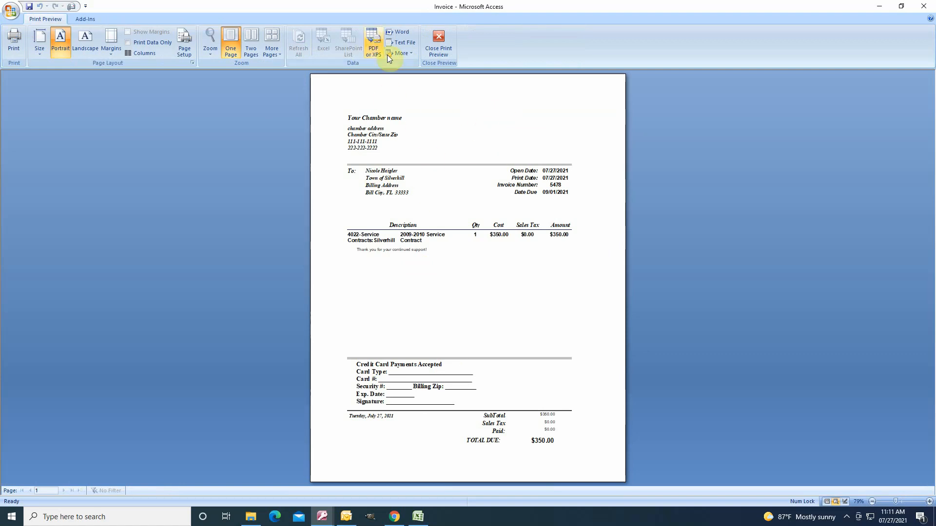
click(434, 39)
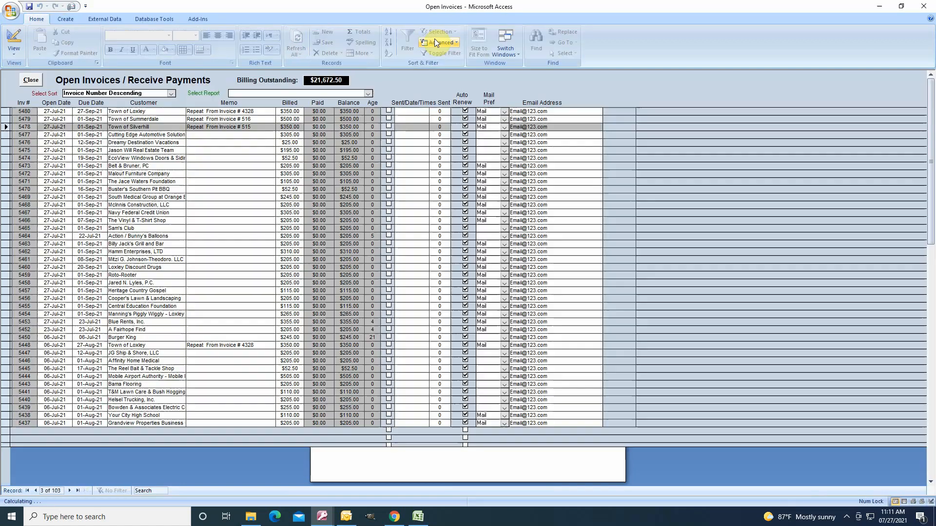
click(27, 81)
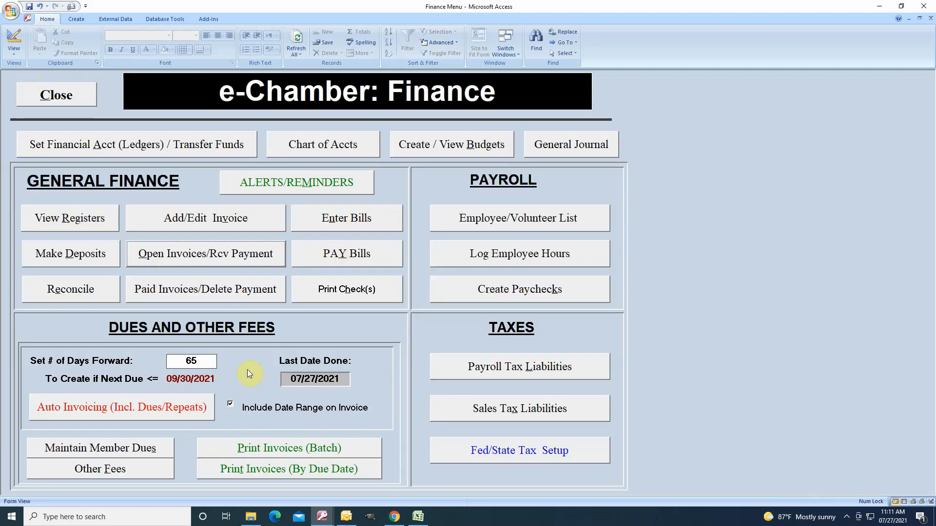
- Generate a batch preview of the mail-only invoices with open date 07/27/2021, using the Thank you message
click(272, 452)
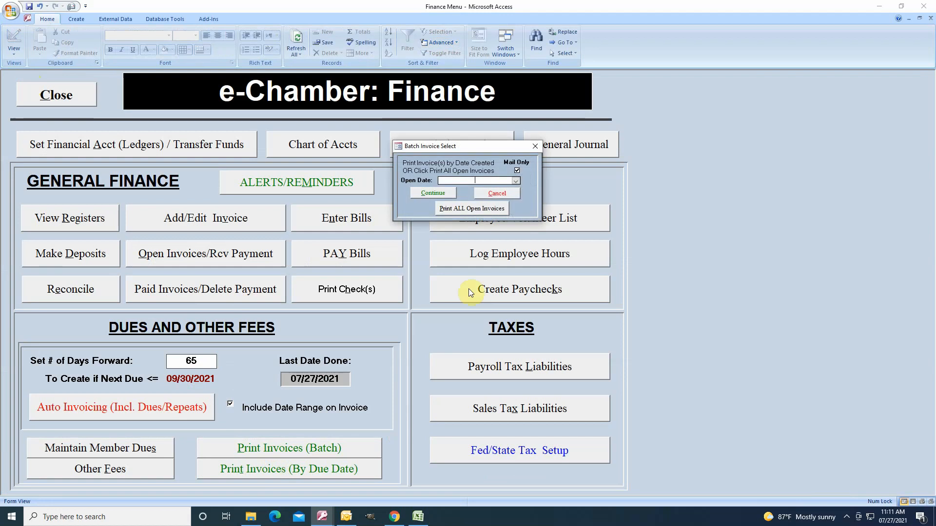
click(516, 181)
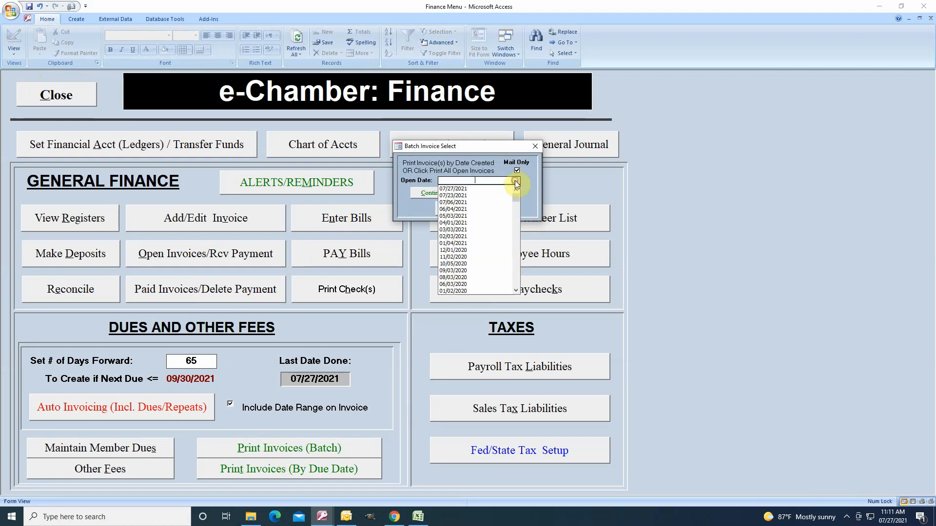
click(460, 190)
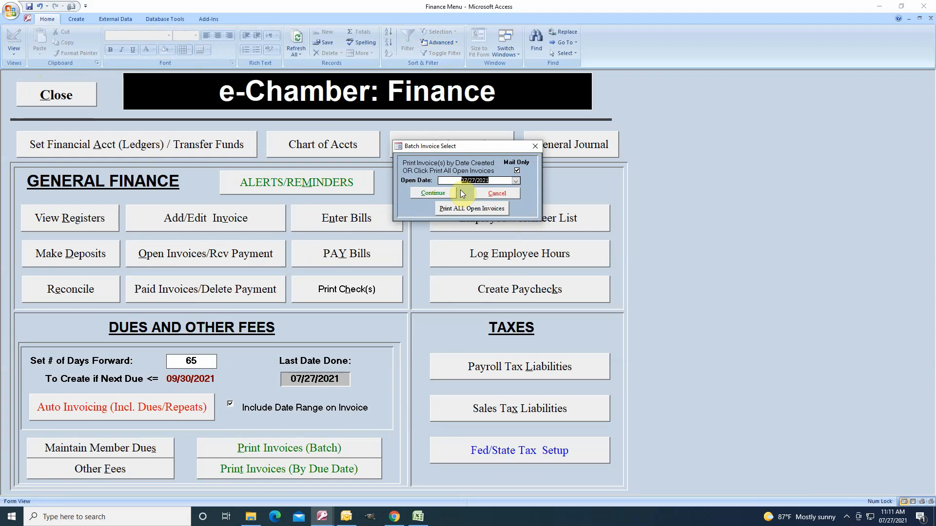
click(428, 191)
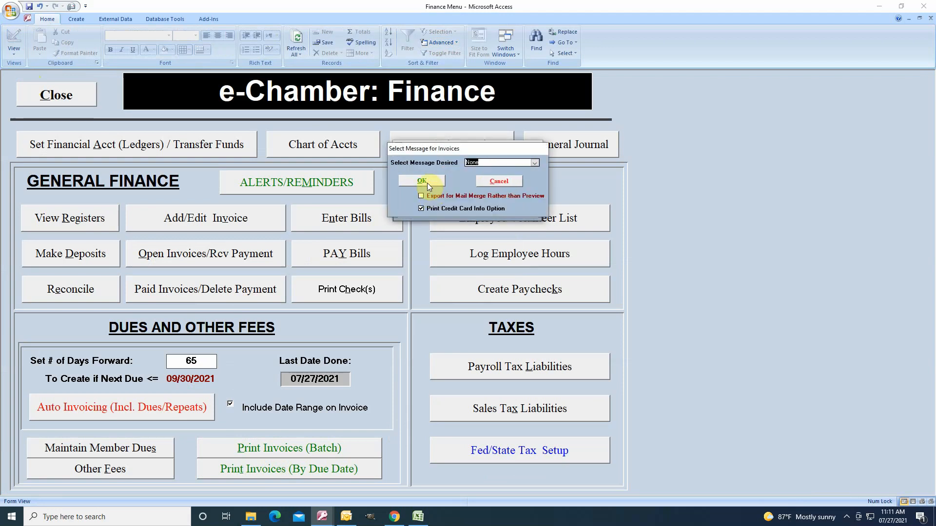
click(534, 162)
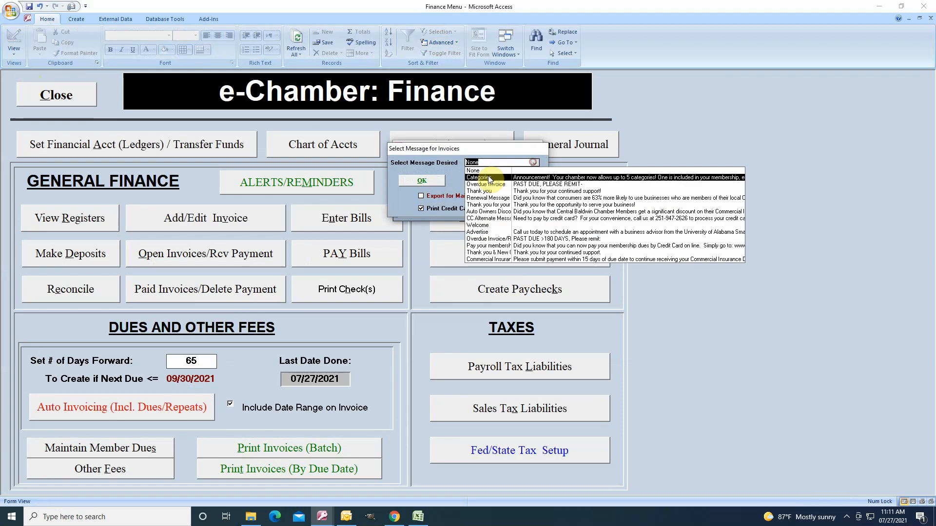
click(475, 190)
click(422, 180)
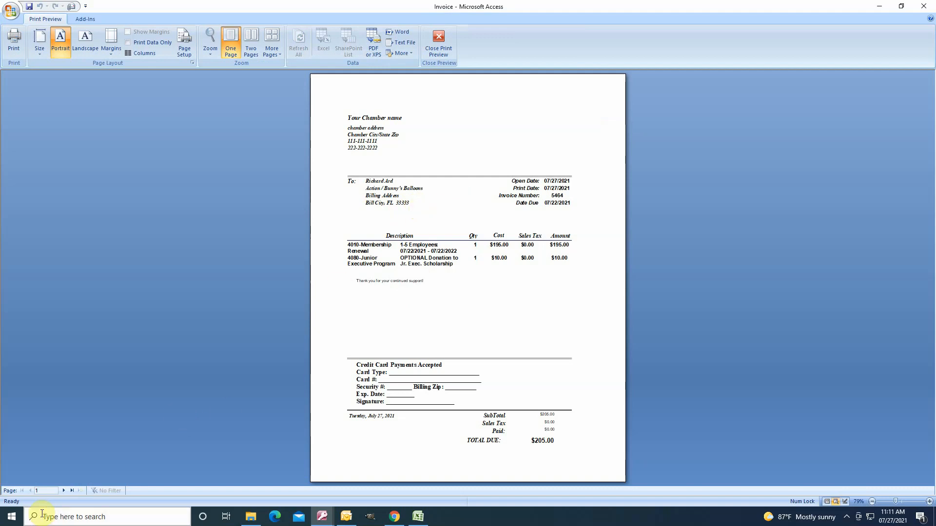
- Page through the batch of previewed invoices and close the preview
click(63, 490)
click(63, 490)
click(63, 490)
click(64, 490)
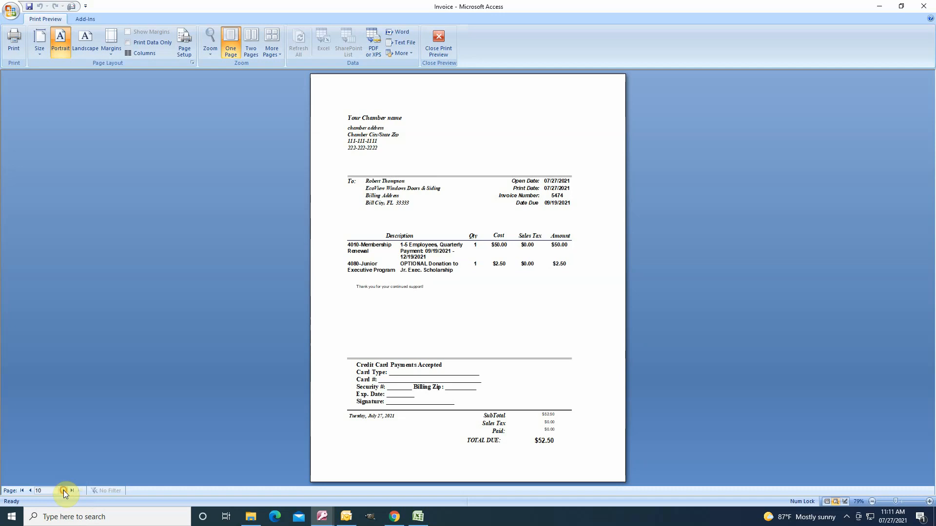
click(443, 36)
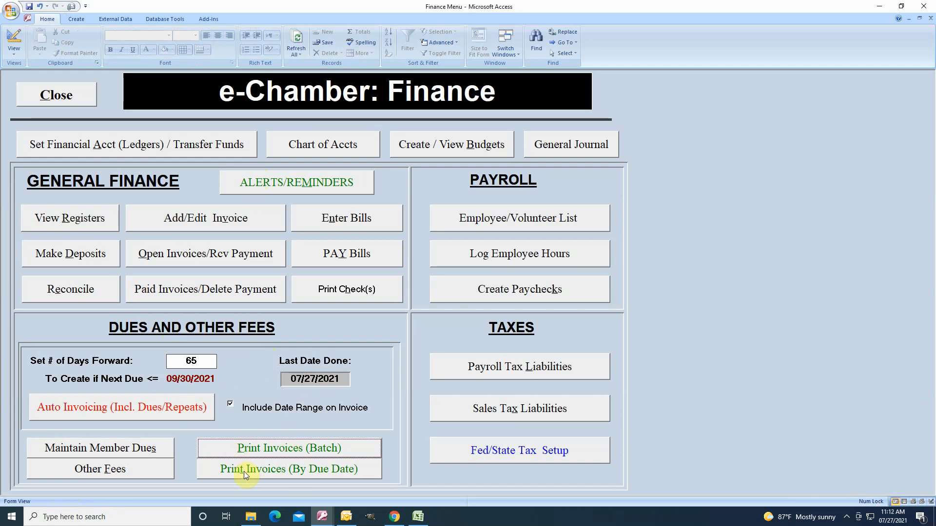
- Generate a preview of mail-only open invoices due from 1/1 to 5/31, using the Thank you message
click(288, 473)
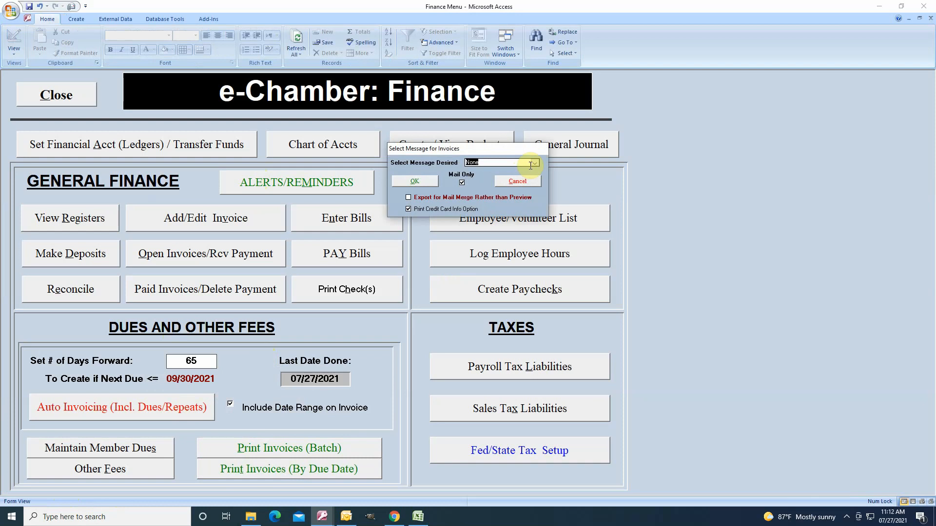
click(535, 162)
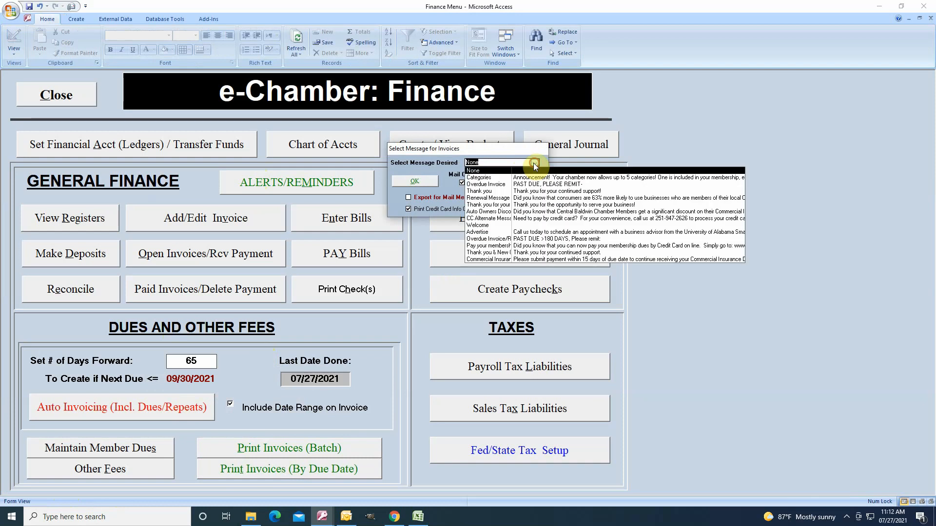
click(471, 191)
click(419, 183)
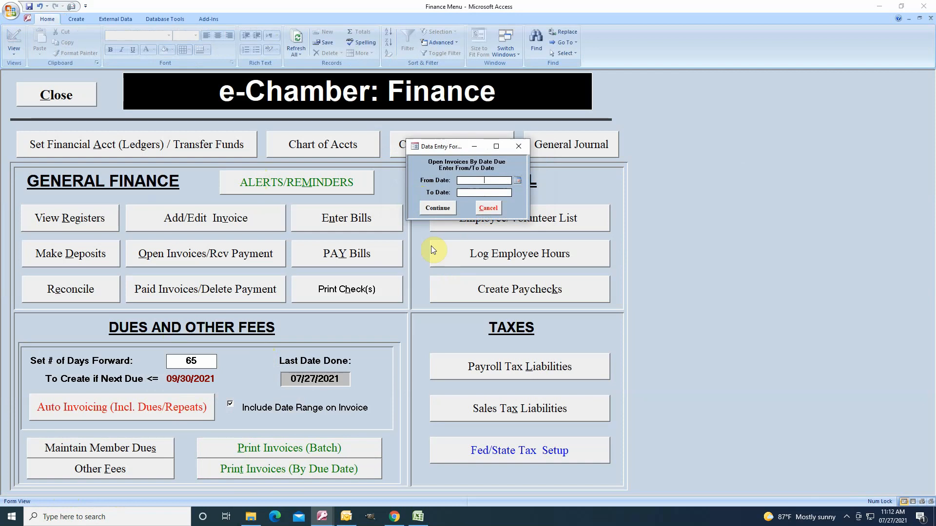
text(1/1)
key(Tab)
text(5/31)
key(Tab)
click(451, 209)
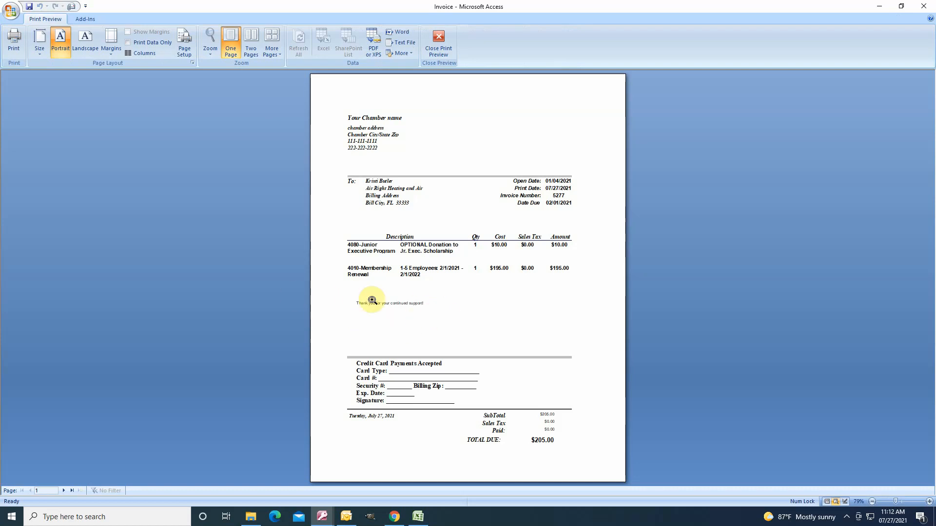
- Page through the invoices previewed by due date and close the preview
click(63, 491)
click(63, 490)
click(63, 491)
click(63, 490)
click(63, 491)
click(63, 491)
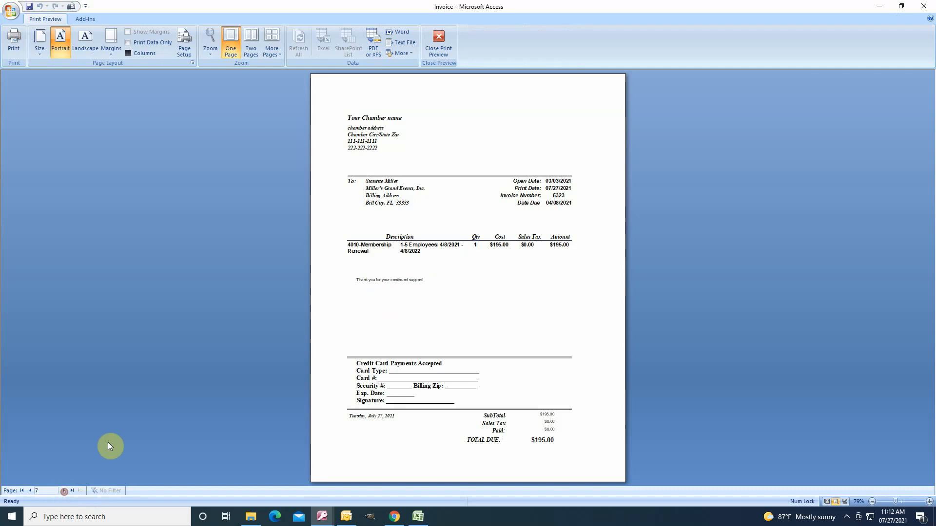
click(428, 46)
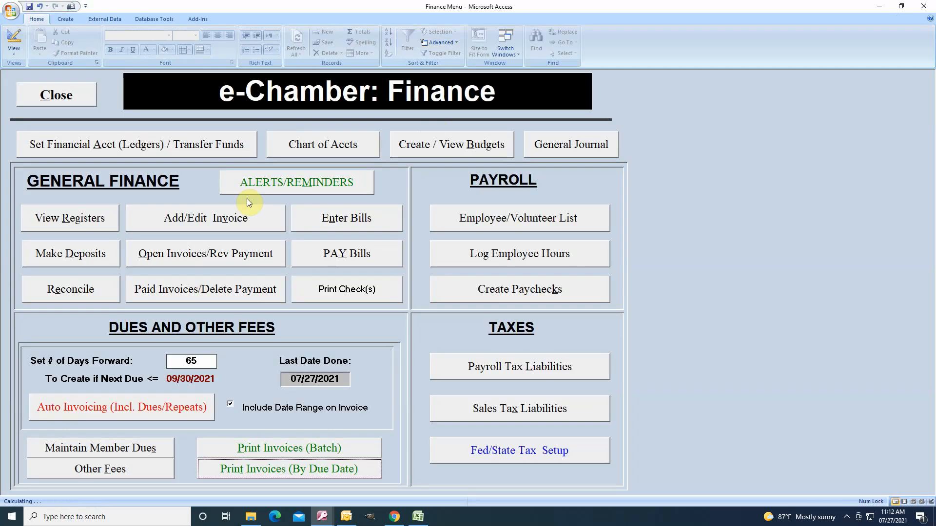
- Sort the open invoices by Age Descending and check the ages of the oldest ones
click(182, 256)
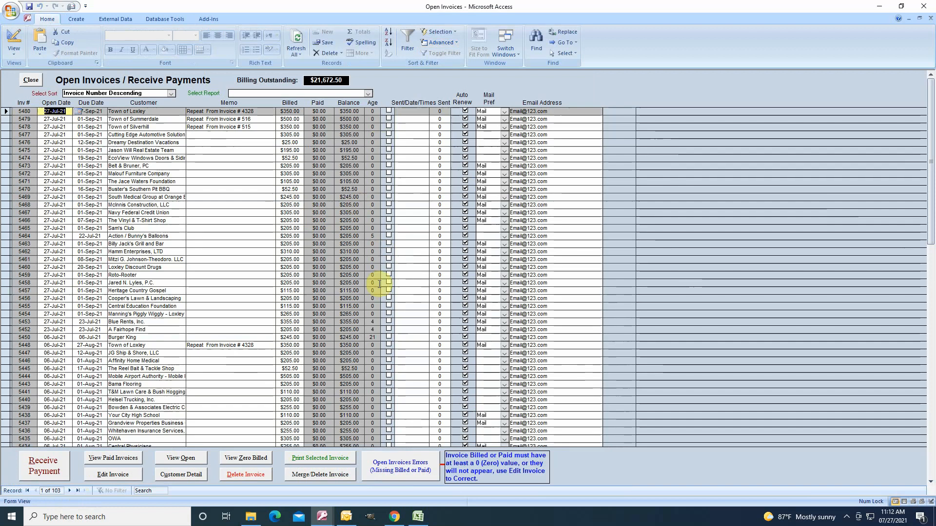
click(372, 134)
click(172, 93)
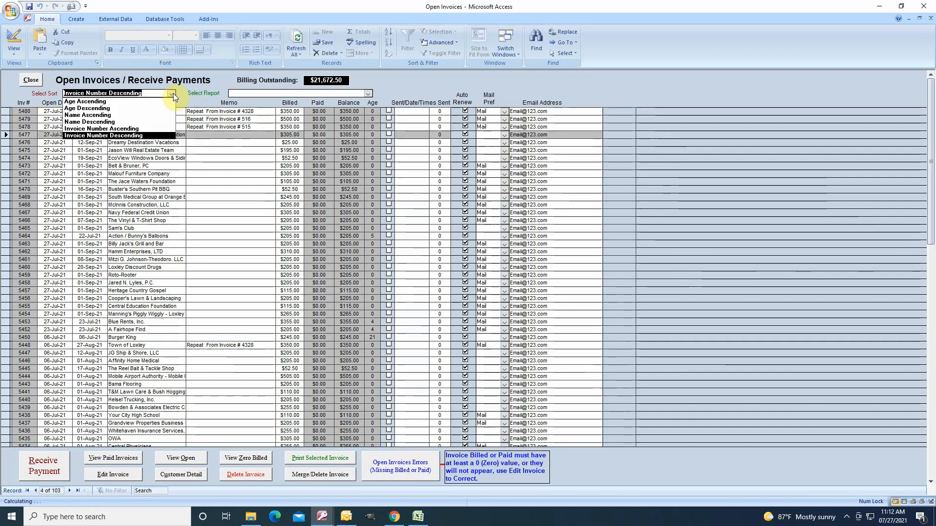
click(94, 108)
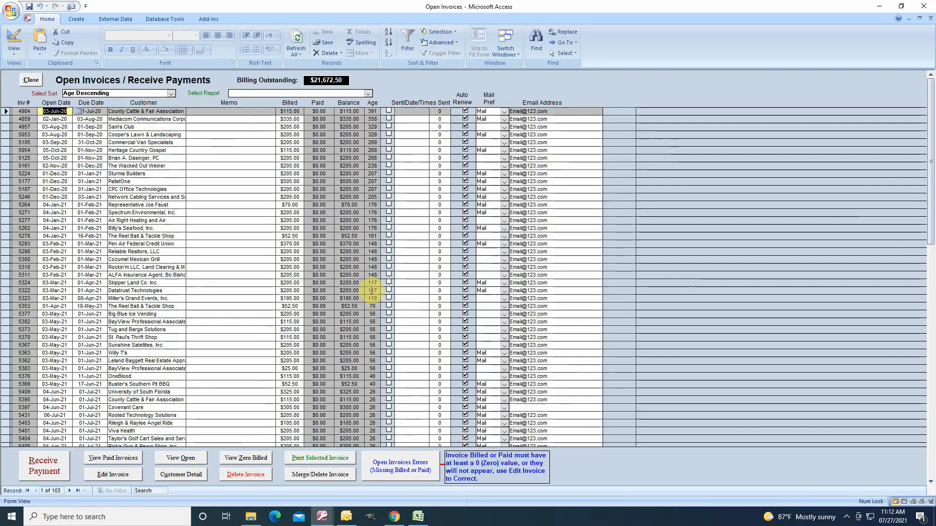
click(369, 205)
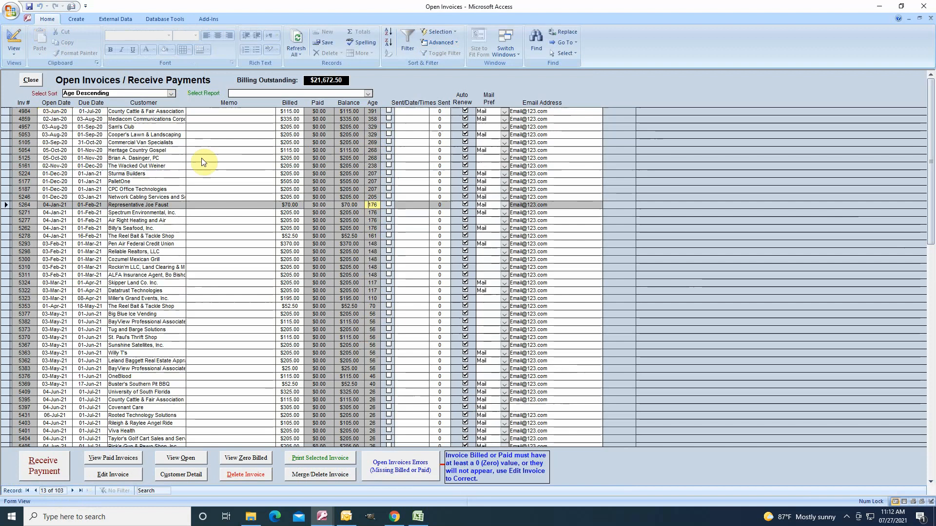
- Leave the open invoices, review the Maintain Member Dues schedule of descriptions and prices, and return to the finance menu
click(32, 80)
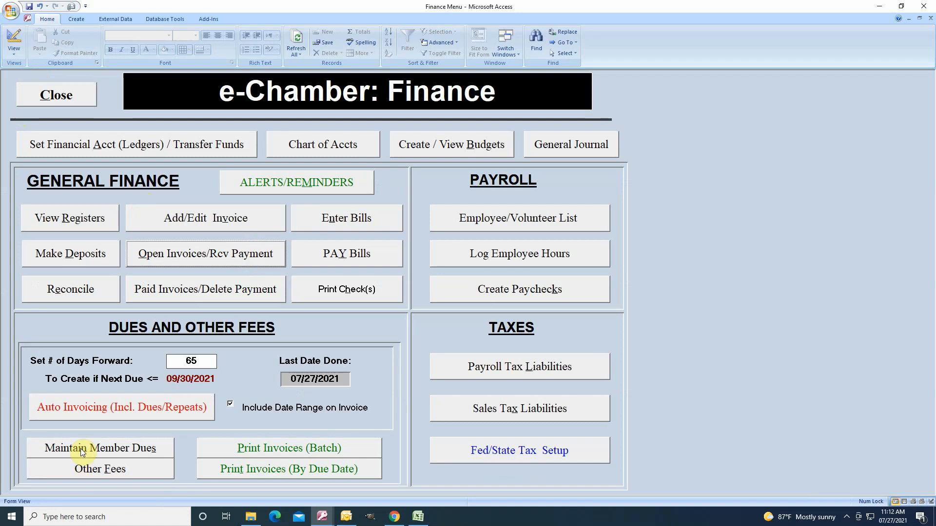
click(126, 448)
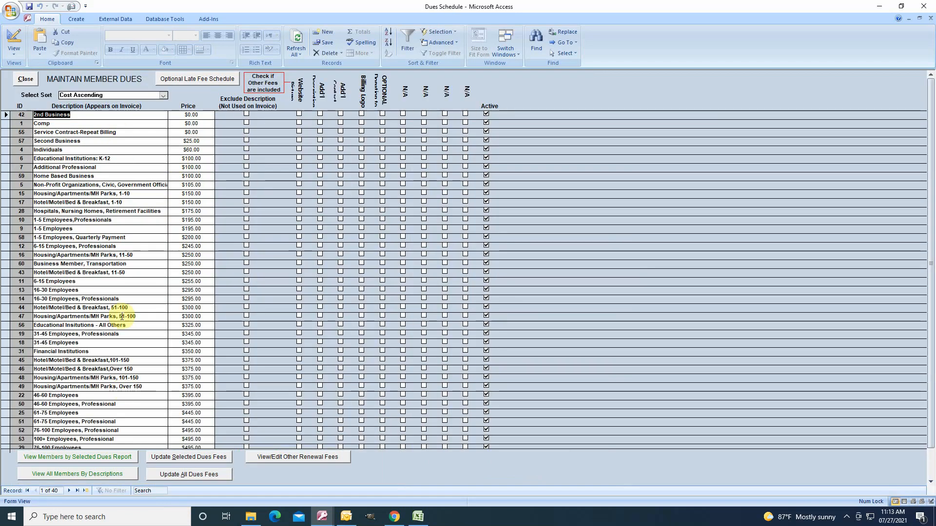
click(25, 81)
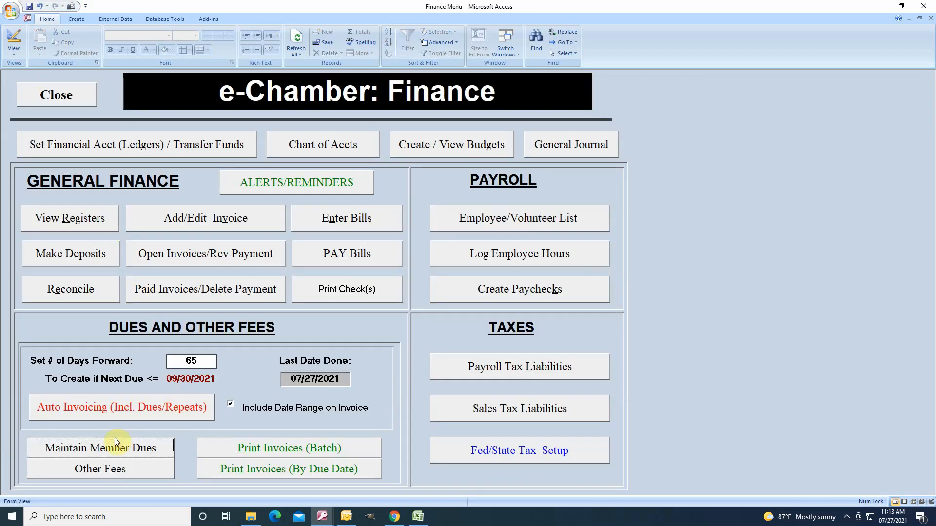
- Review the Other Fees setup with its costs and account items, and return to the main menu
click(121, 470)
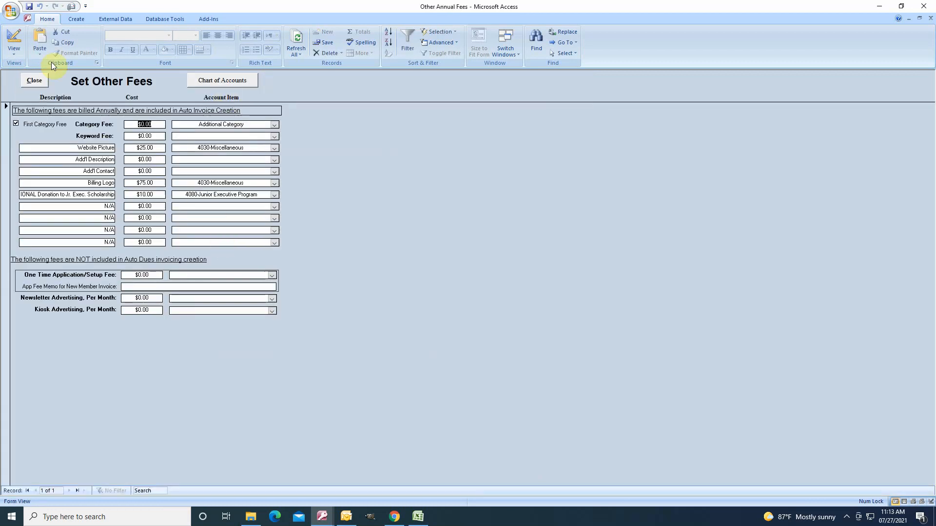
click(35, 85)
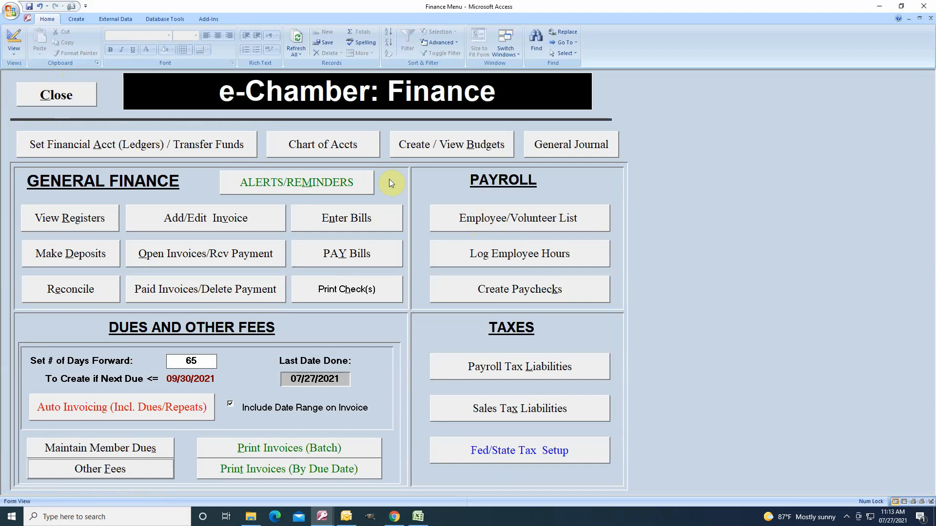
click(64, 98)
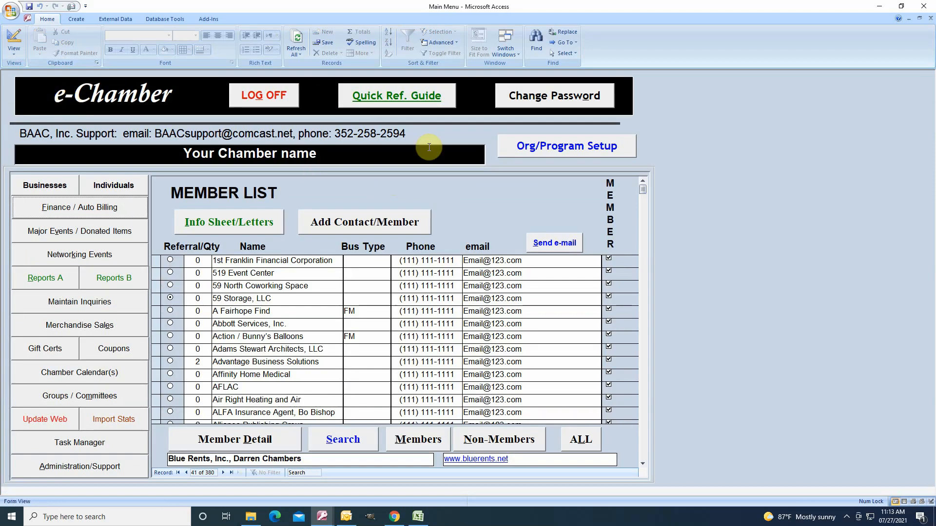